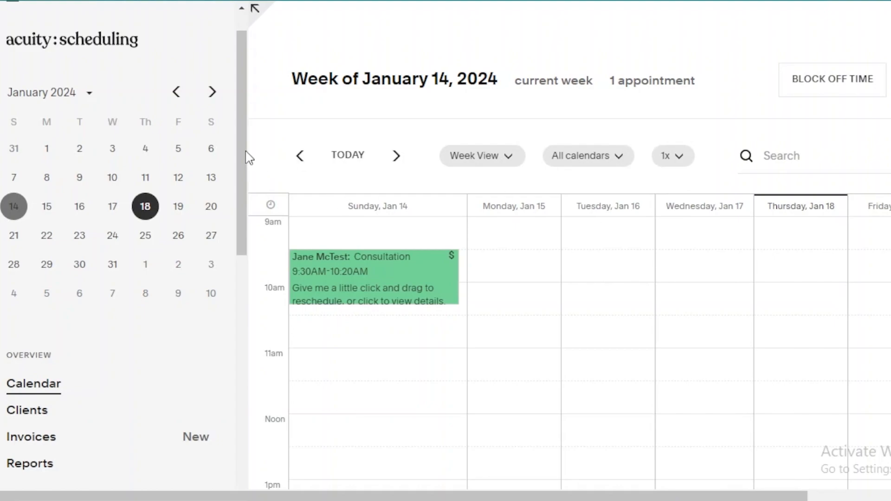
scroll(246, 174, "down", 3)
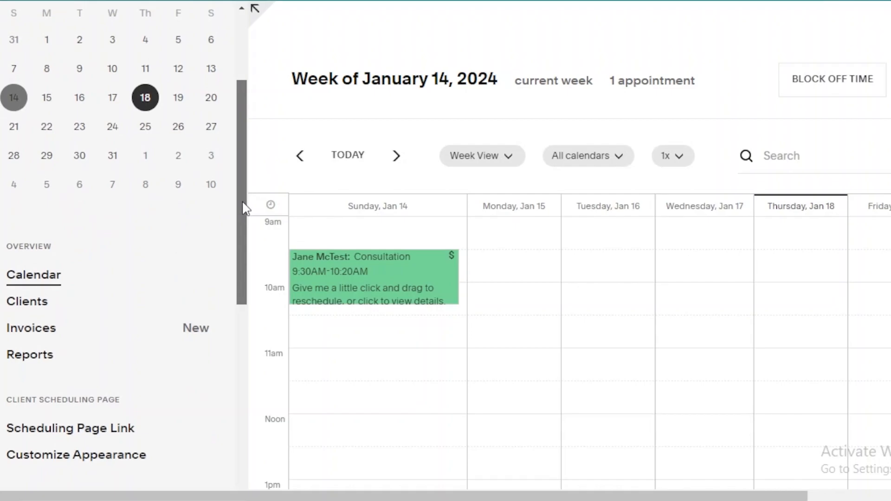
scroll(246, 204, "up", 3)
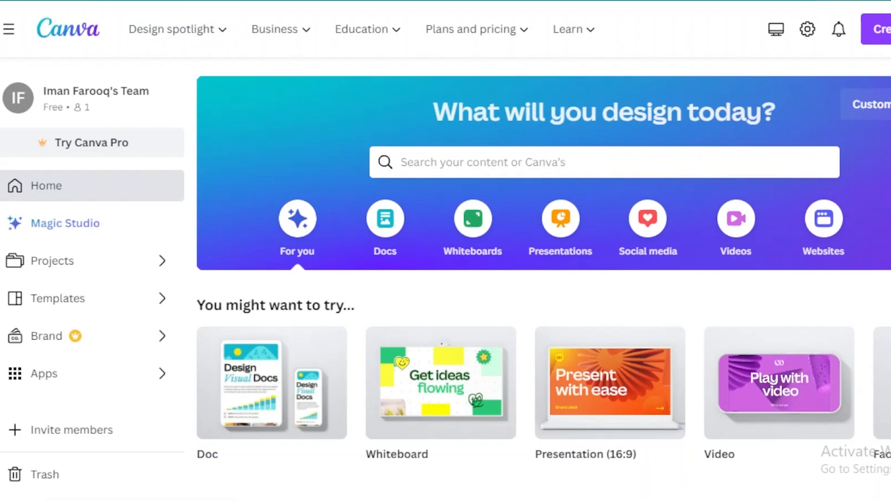
Switch to Canva and look over the suggested design types and recent designs on the home page
scroll(544, 267, "down", 1)
scroll(544, 267, "down", 1)
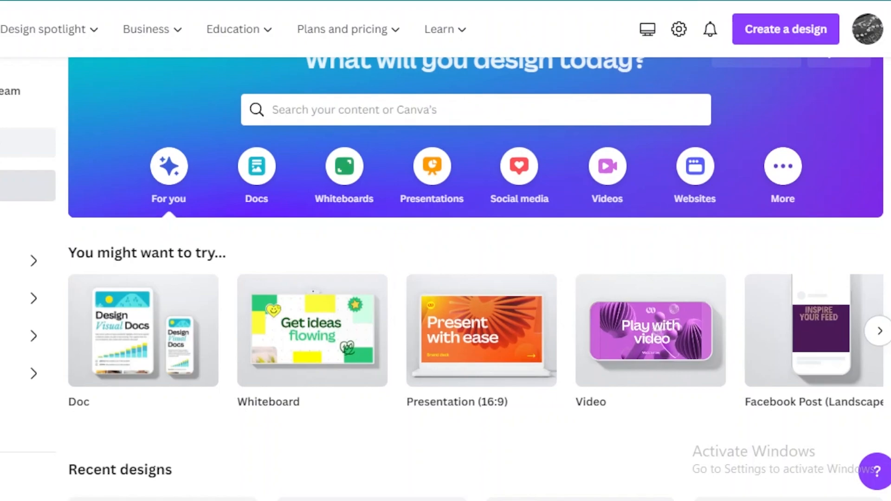
scroll(479, 277, "down", 1)
scroll(480, 278, "down", 2)
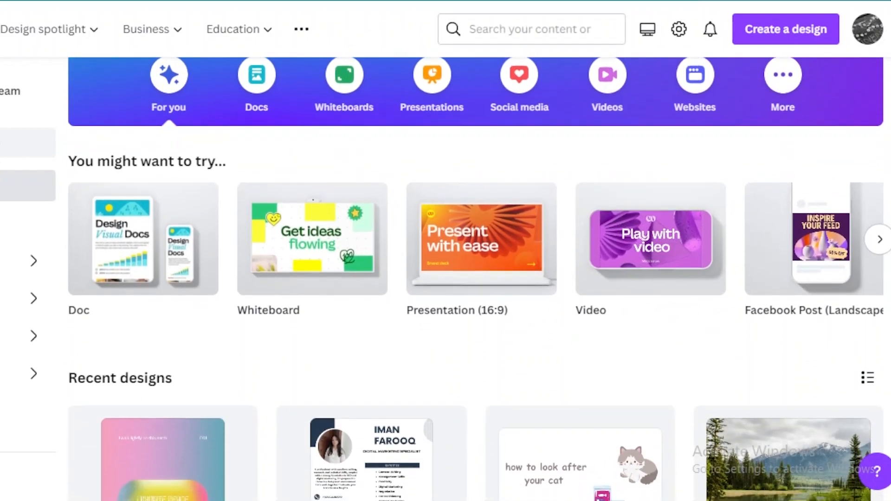
scroll(479, 278, "down", 1)
scroll(479, 277, "down", 1)
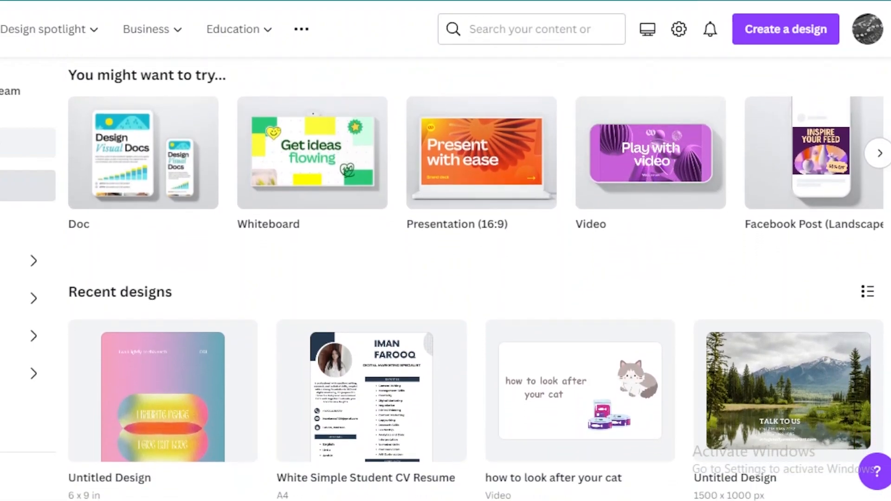
scroll(479, 277, "down", 1)
scroll(479, 278, "down", 1)
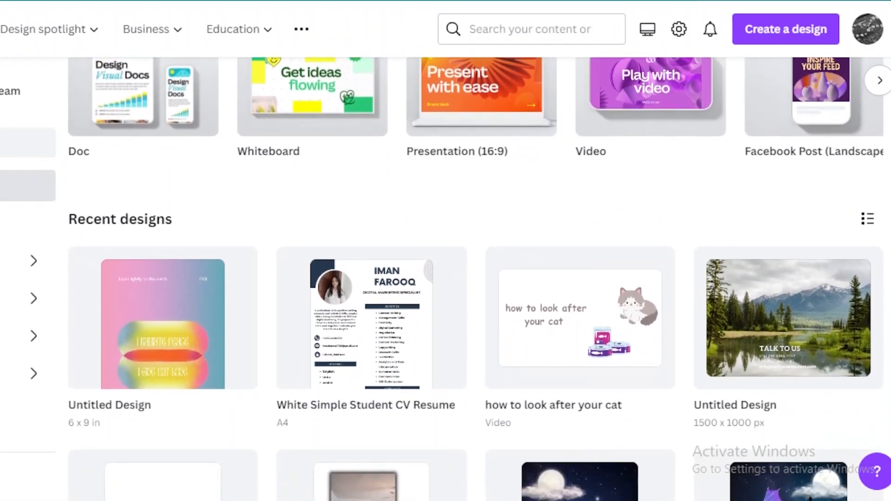
scroll(480, 278, "down", 1)
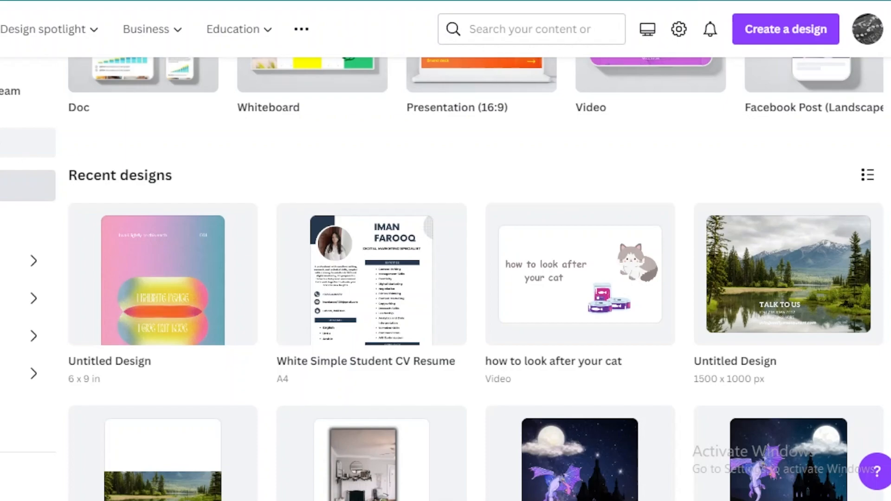
scroll(476, 285, "down", 6)
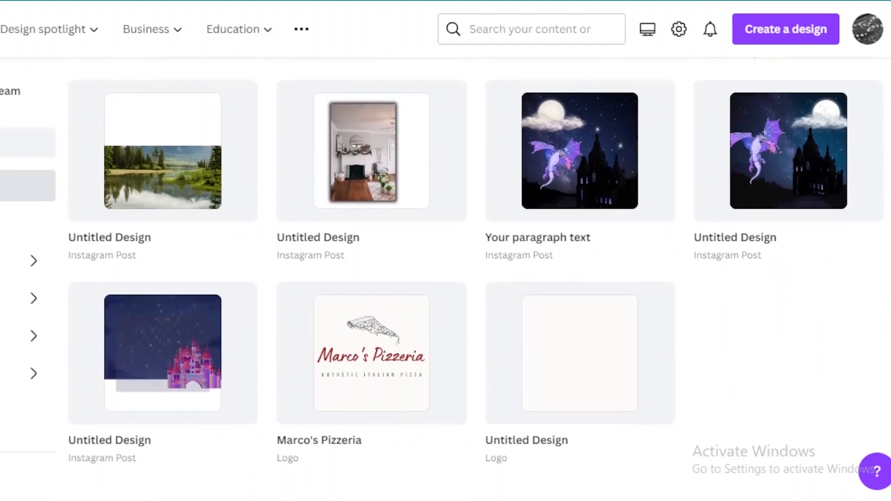
scroll(476, 284, "up", 10)
scroll(476, 284, "up", 3)
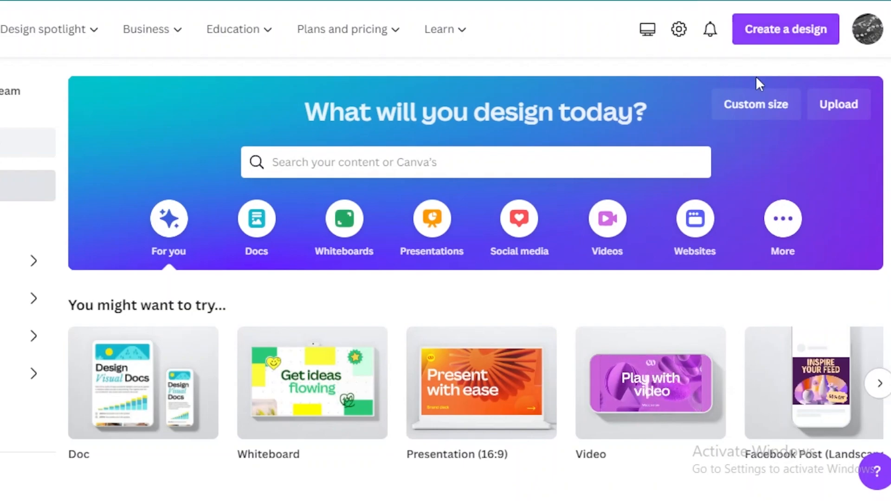
Create a new custom-size design 1080 px wide and 2000 px high
left_click(766, 105)
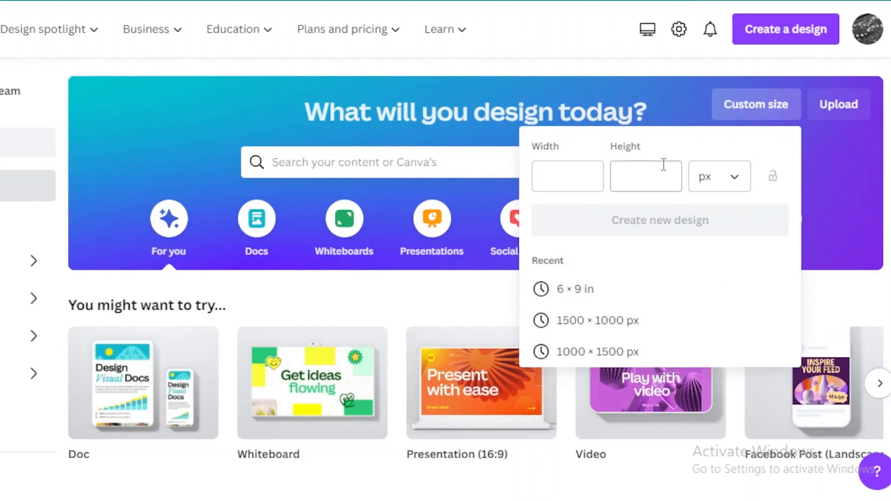
left_click(564, 178)
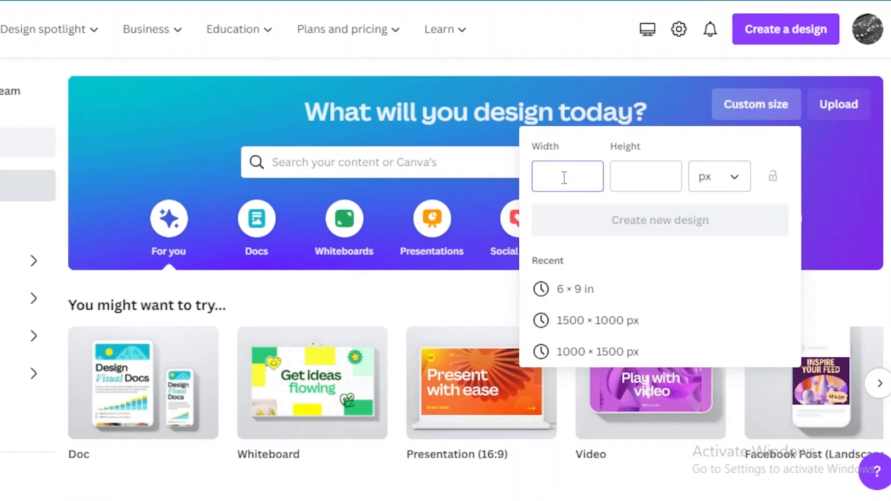
type("1080")
left_click(621, 175)
type("2000")
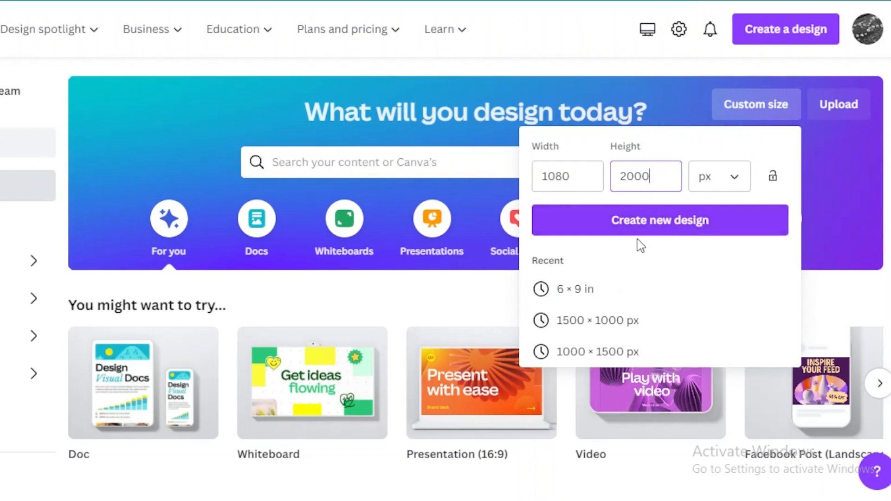
left_click(648, 221)
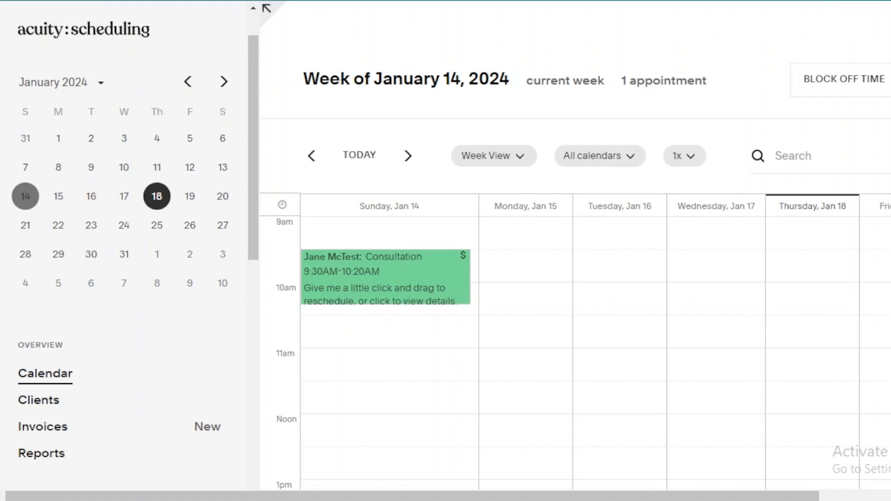
scroll(130, 251, "down", 3)
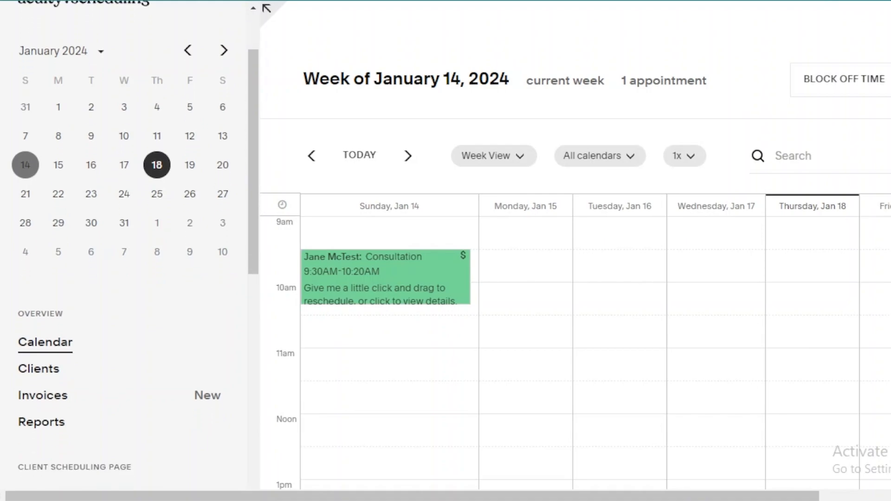
scroll(130, 251, "down", 2)
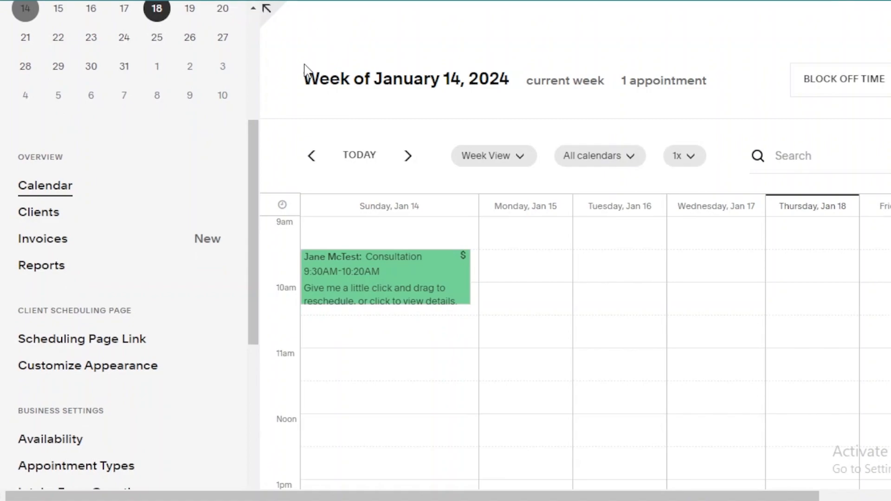
left_click_drag(255, 169, 248, 69)
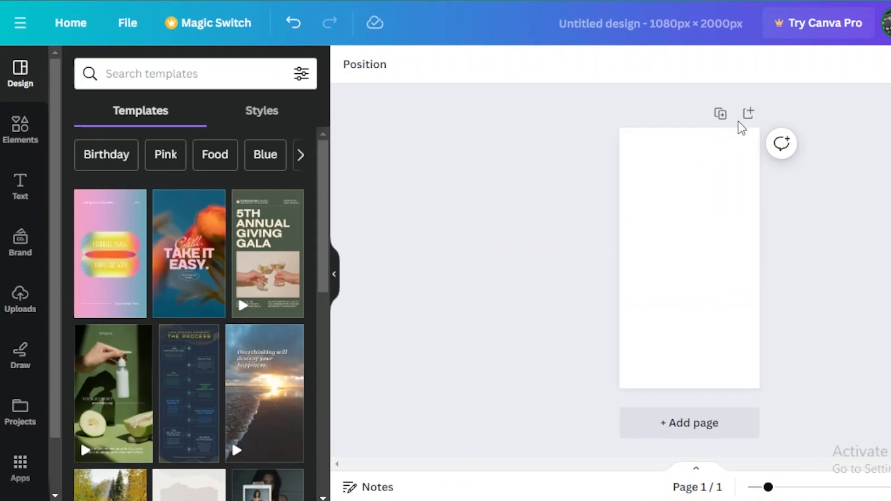
In the 1080 × 2000 px Canva design, add a second blank page and duplicate it as a third page
left_click(749, 113)
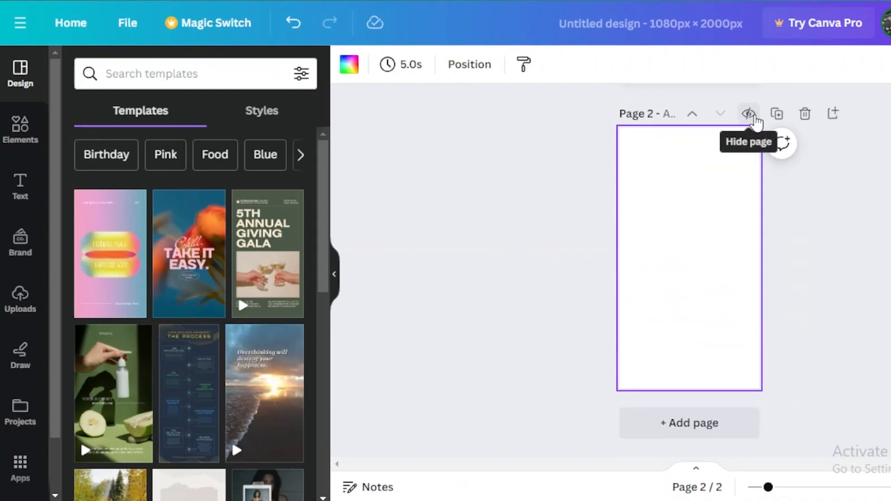
left_click(778, 114)
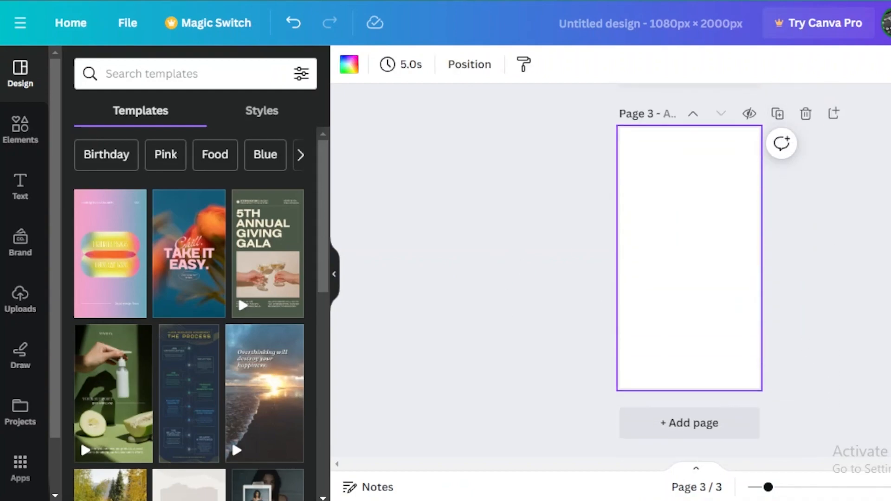
Look over the three blank pages of the design from first to last
scroll(689, 270, "up", 8)
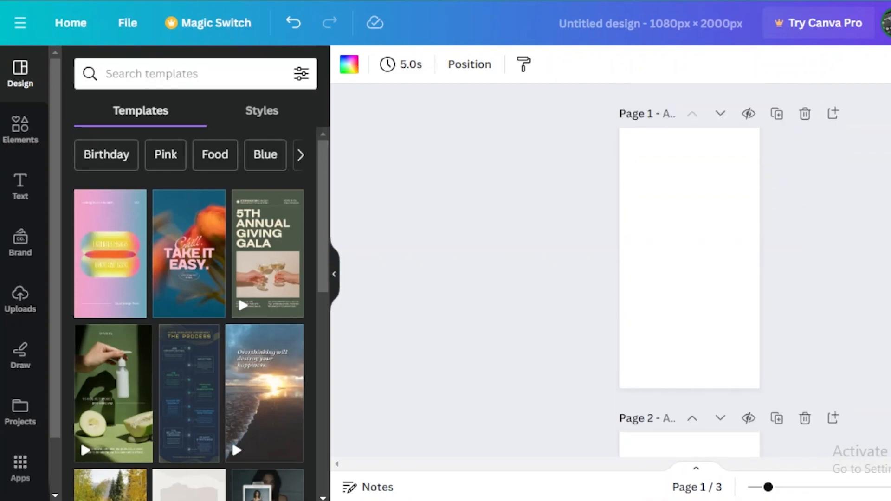
scroll(763, 245, "down", 3)
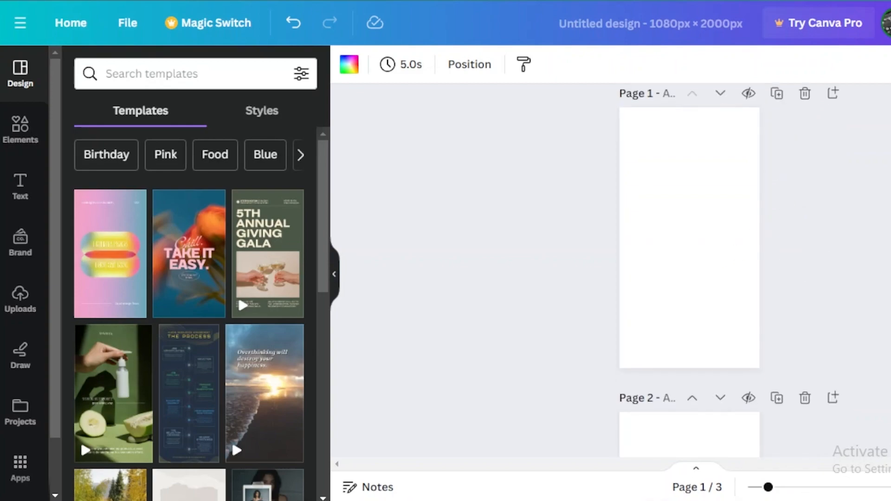
scroll(690, 271, "down", 3)
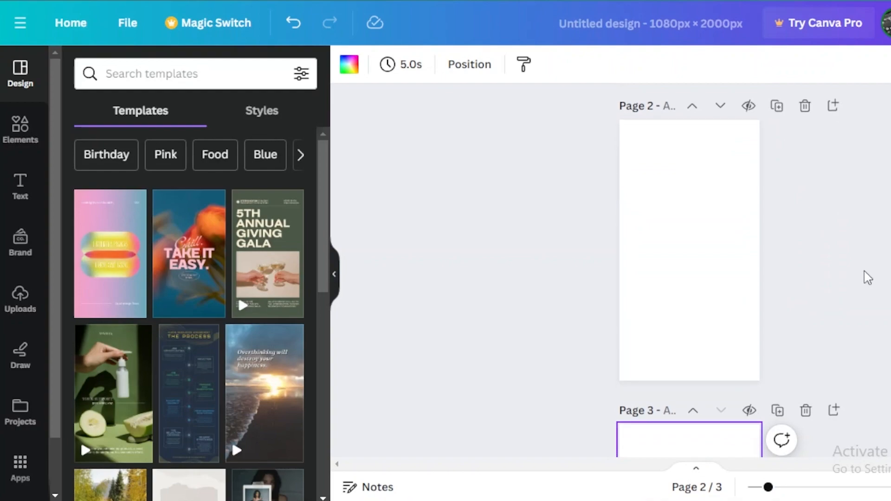
left_click(513, 285)
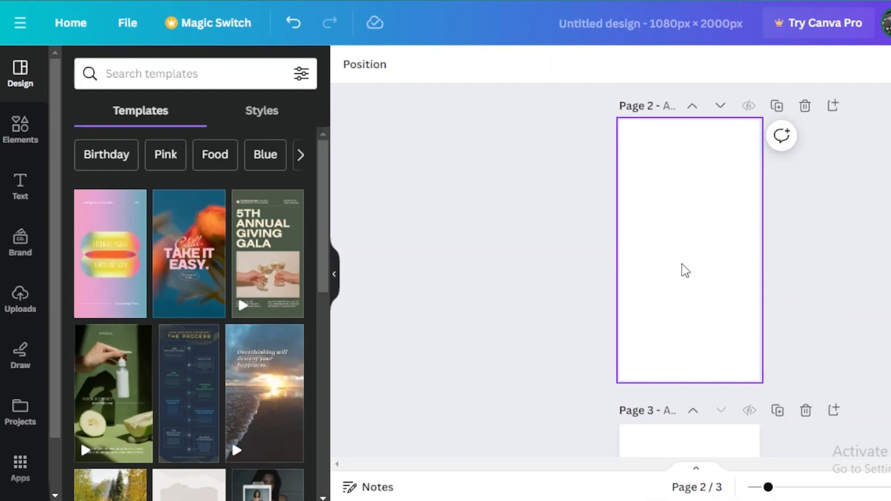
scroll(689, 270, "down", 4)
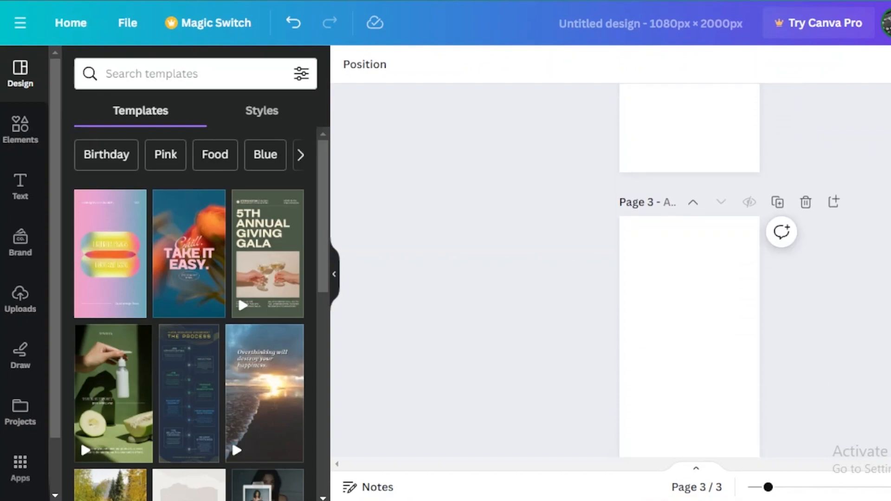
scroll(689, 270, "down", 1)
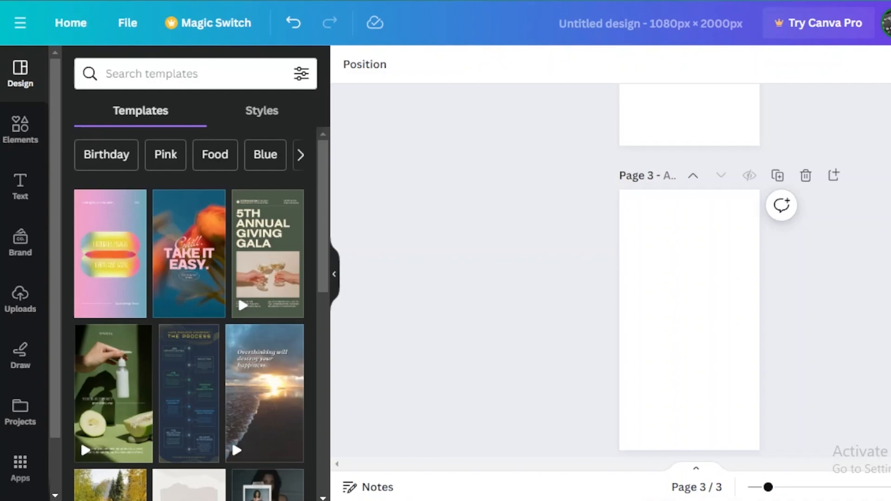
scroll(689, 271, "up", 8)
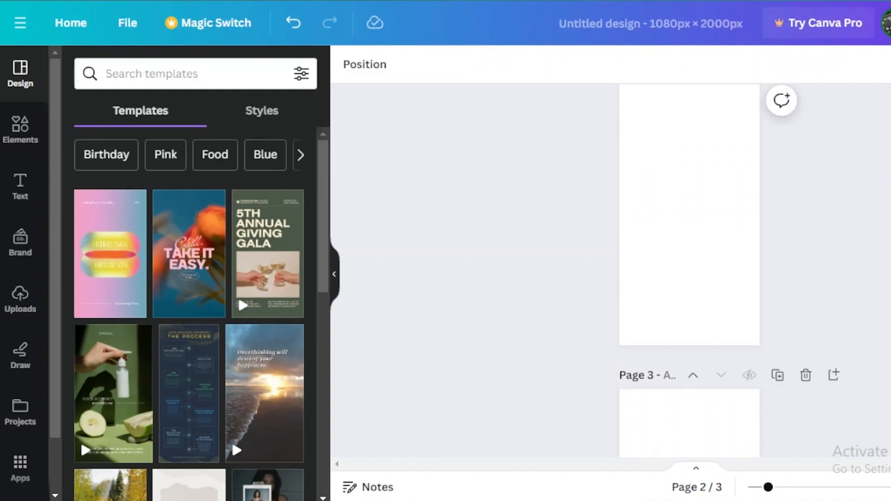
scroll(689, 271, "up", 2)
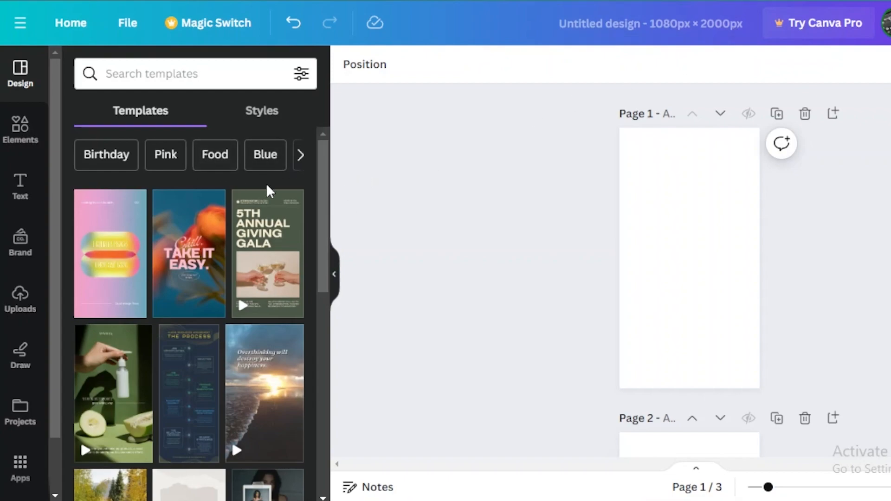
Select page 1 and search the design templates for "logo"
left_click(699, 270)
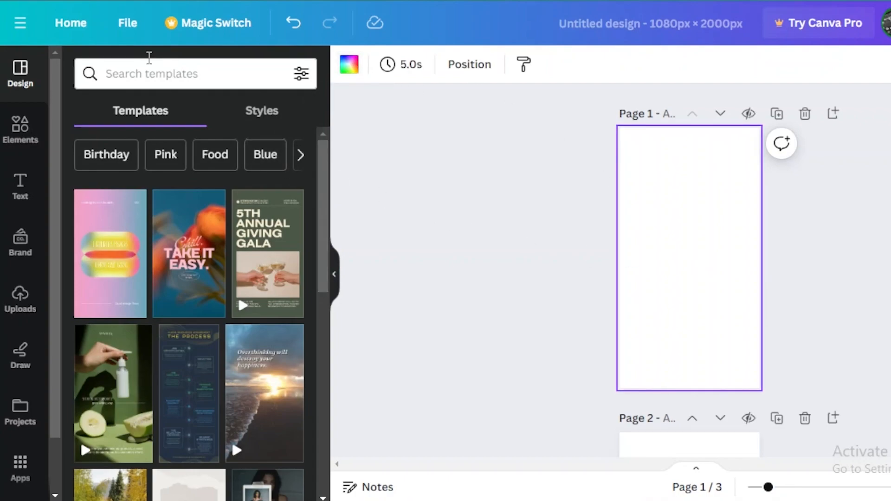
left_click(183, 73)
type("logo")
key("Return")
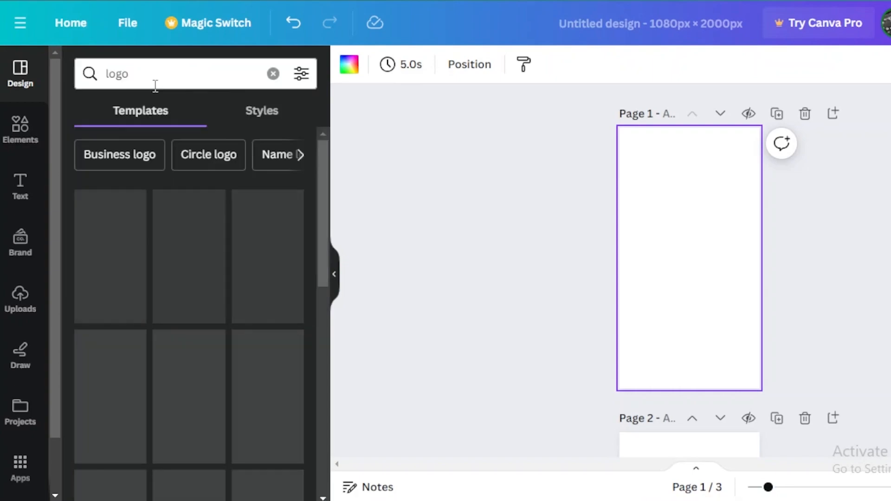
Narrow the template search to the suggested "Brand logo" category and browse the templates found
left_click(301, 156)
left_click(208, 158)
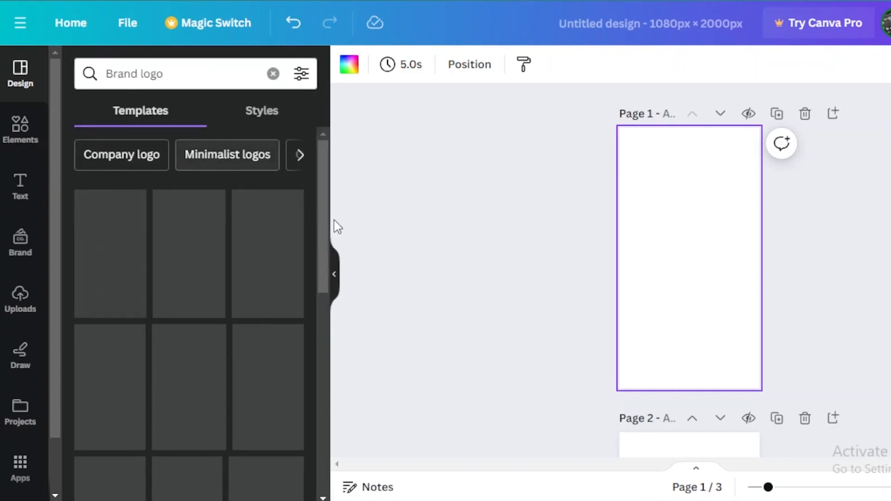
left_click_drag(322, 210, 322, 406)
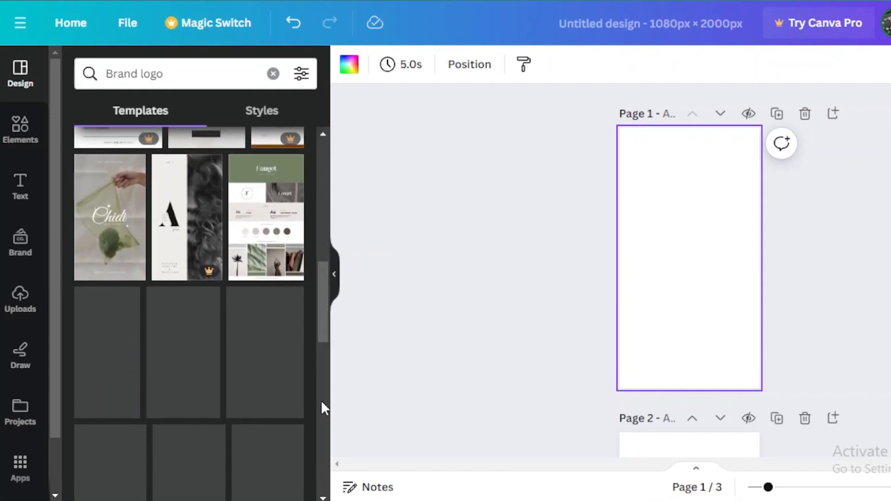
left_click_drag(319, 313, 335, 172)
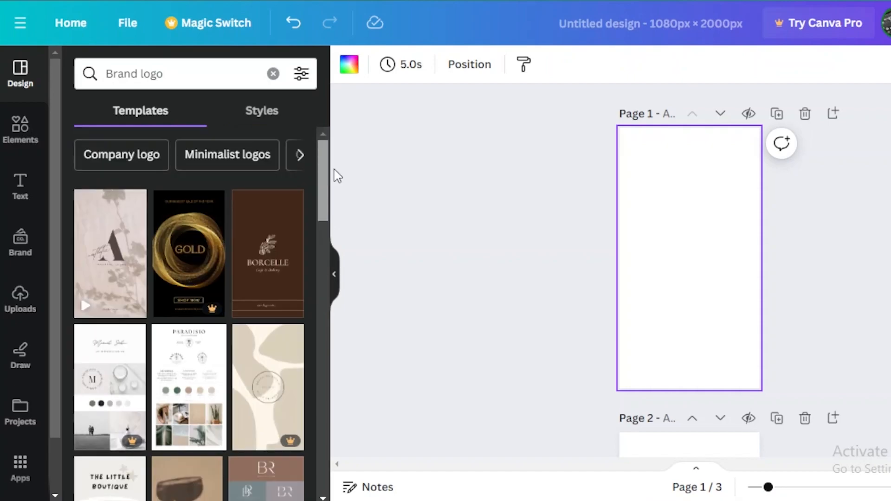
left_click_drag(321, 221, 322, 449)
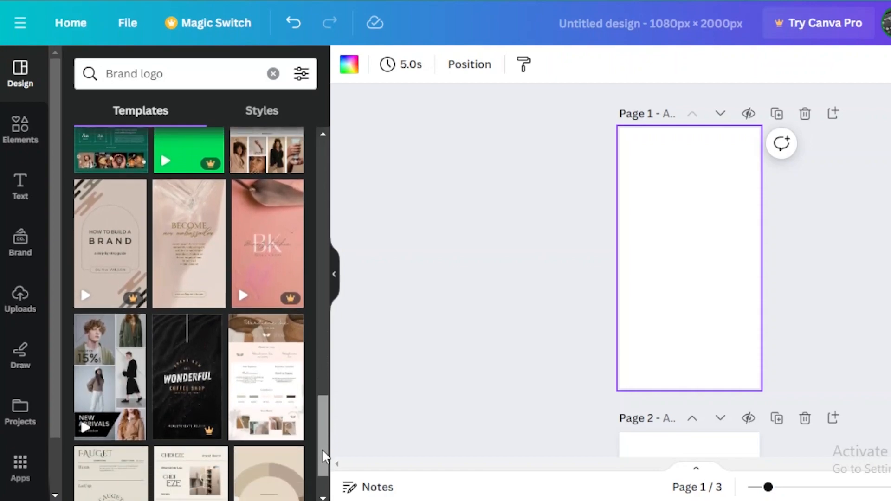
left_click_drag(331, 343, 322, 439)
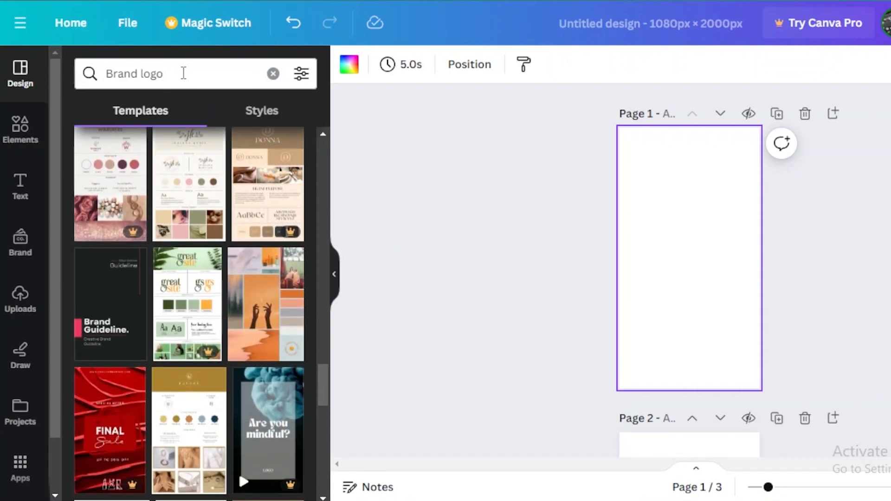
Search the design templates for "Brand salon logo" and apply the Fauget "Beige Aesthetic Luxury Cosmetics Store Logo" template to page 1
left_click(141, 73)
type("salon")
key("Return")
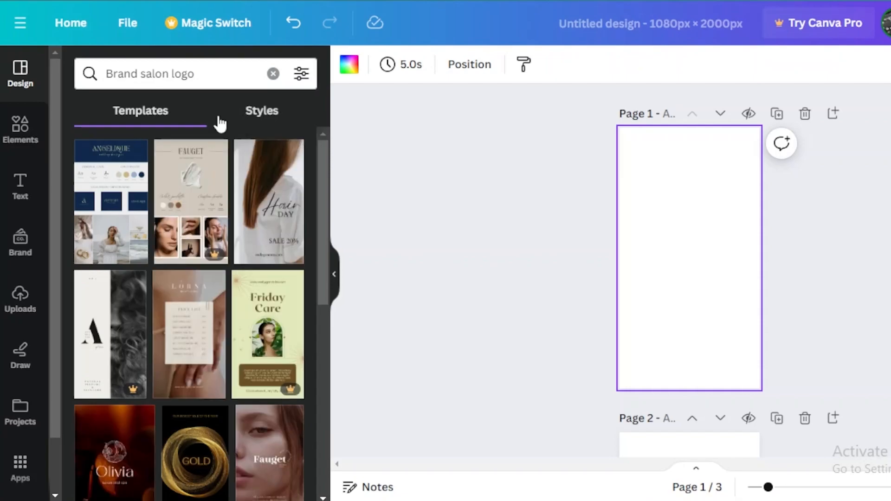
left_click_drag(324, 223, 320, 312)
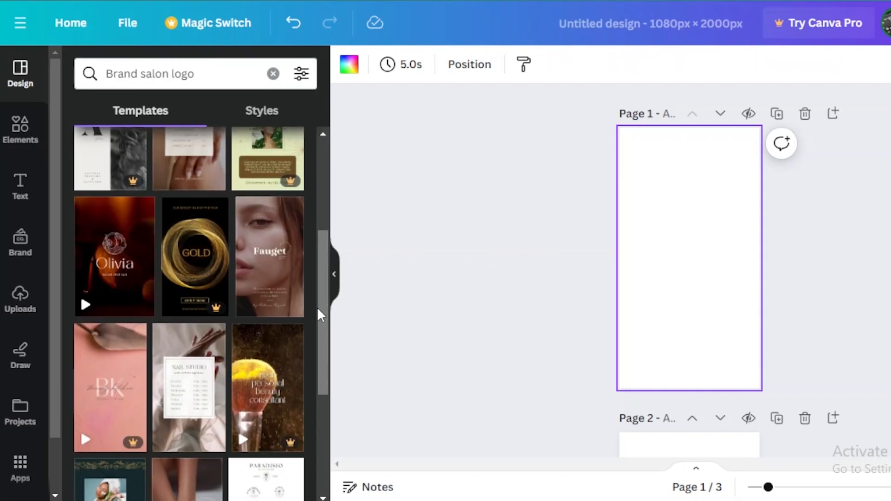
left_click(277, 292)
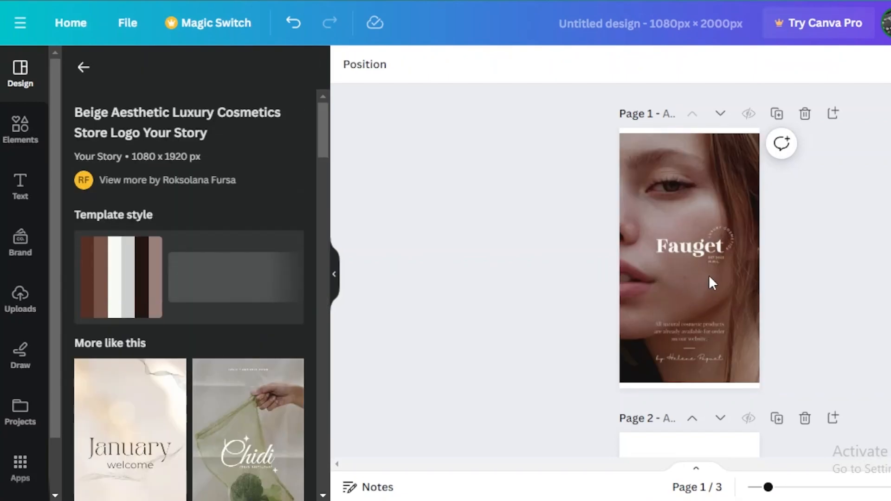
Check the title and background photo on page 1 and apply the template style with the Binggo Wood and Garet fonts to it
left_click(674, 152)
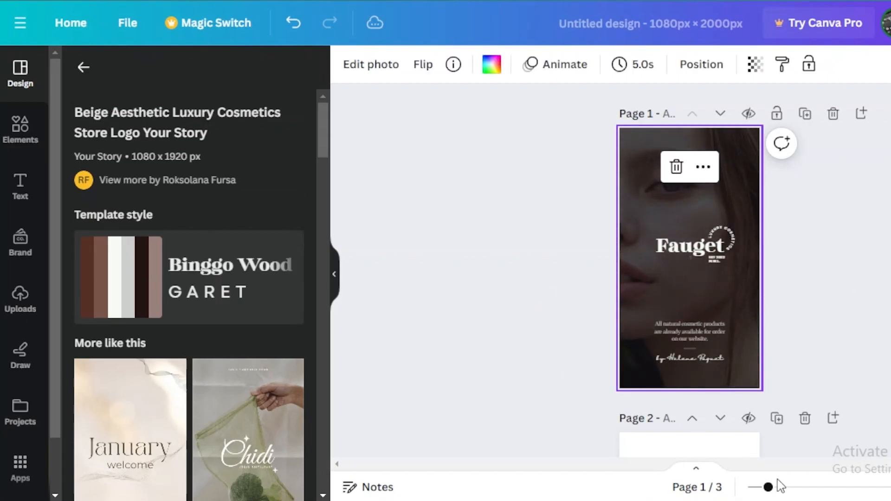
left_click_drag(788, 489, 778, 493)
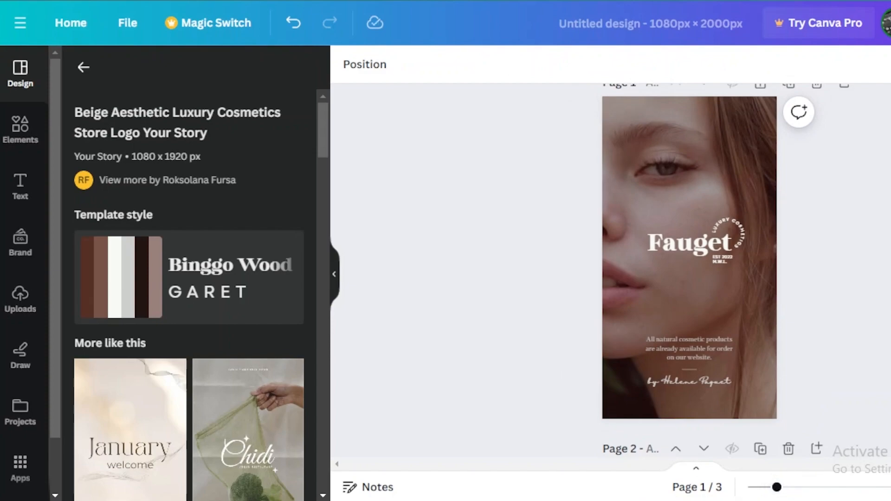
scroll(690, 270, "up", 1)
left_click(690, 274)
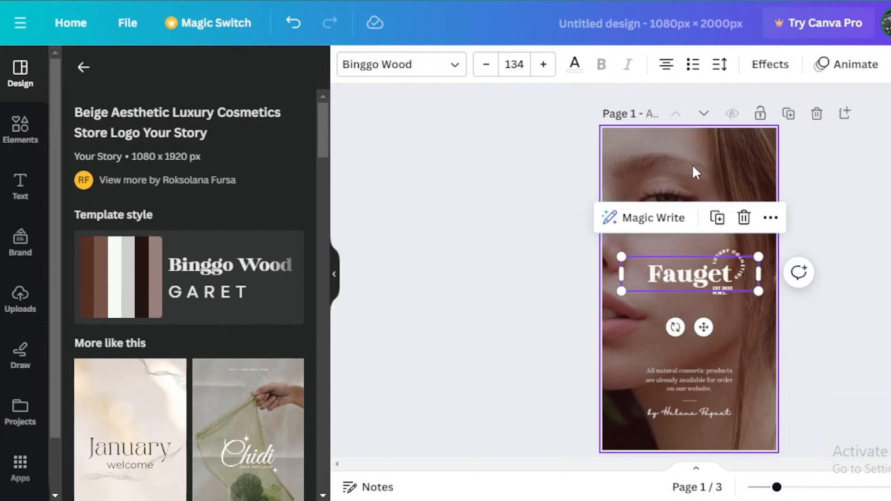
left_click(693, 165)
left_click(230, 280)
left_click_drag(325, 132, 329, 103)
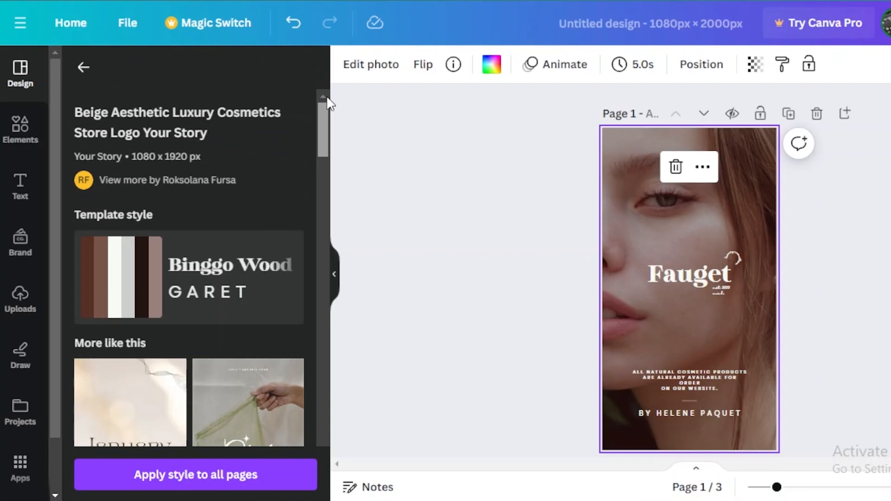
Set page 2's background to the brown photo color #744B3D and look through the other available colors
scroll(667, 322, "down", 7)
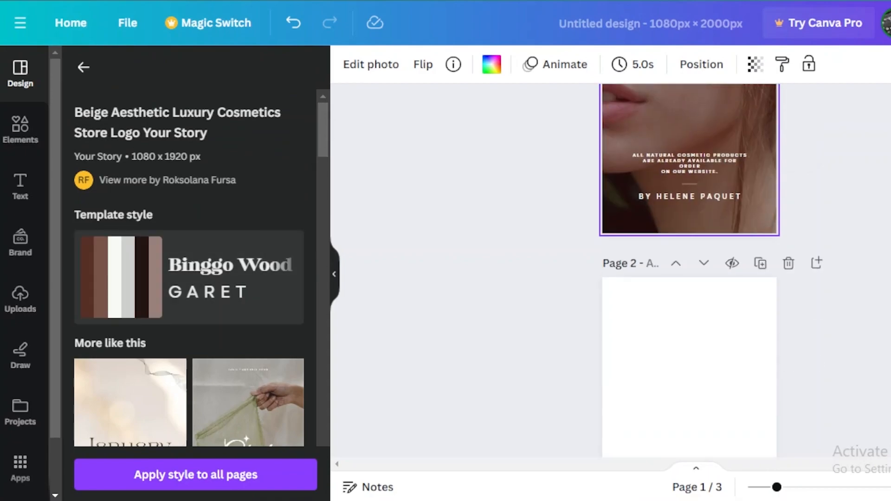
left_click(664, 316)
left_click(349, 64)
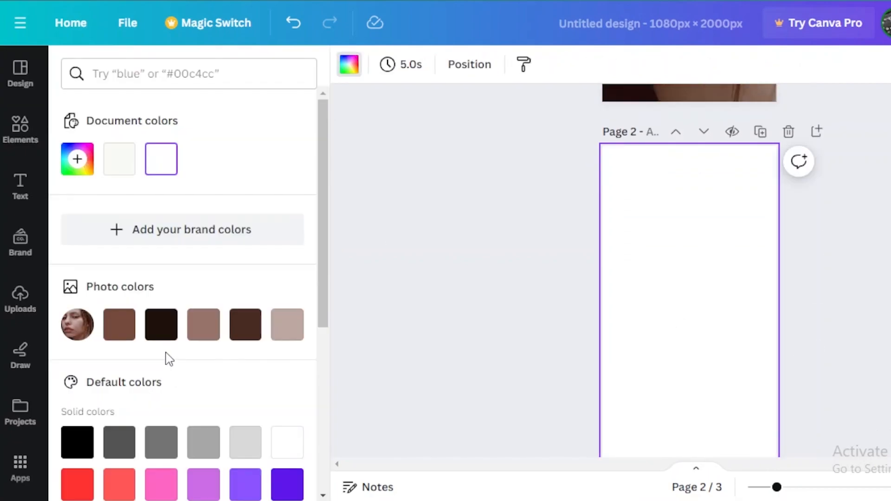
left_click(121, 330)
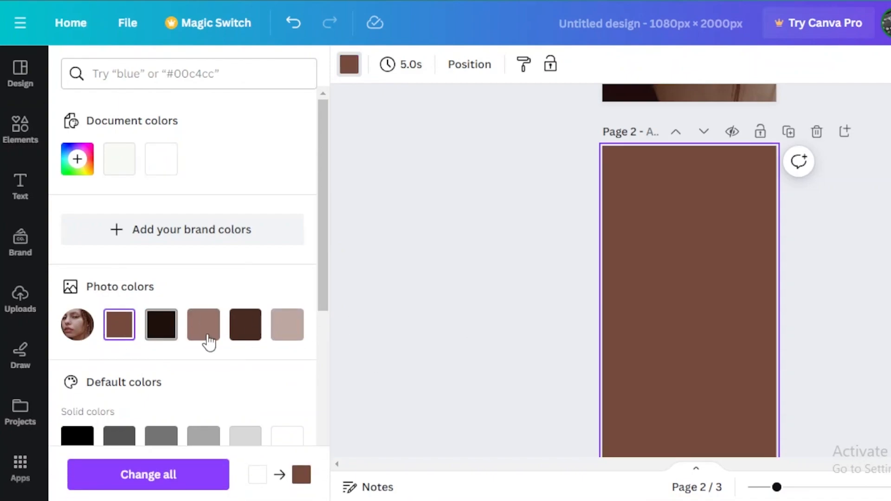
mouse_move(325, 259)
left_mouse_down()
mouse_move(319, 295)
mouse_move(324, 247)
left_mouse_up()
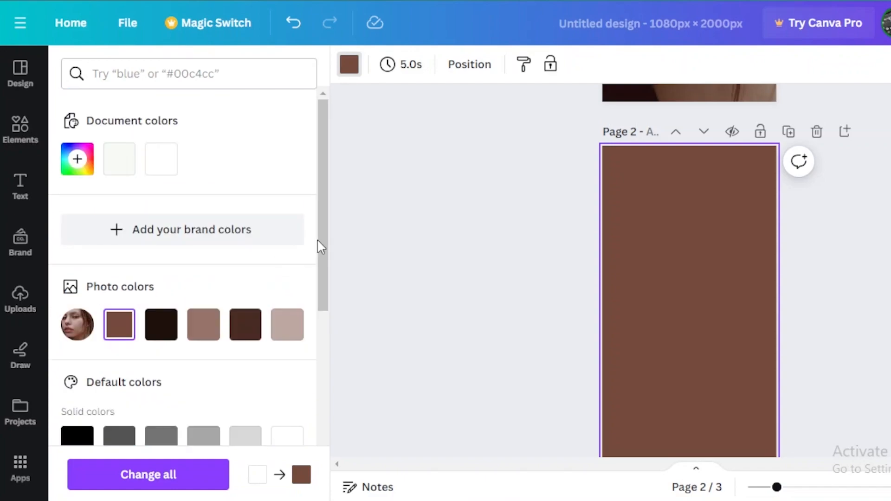
scroll(319, 368, "down", 7)
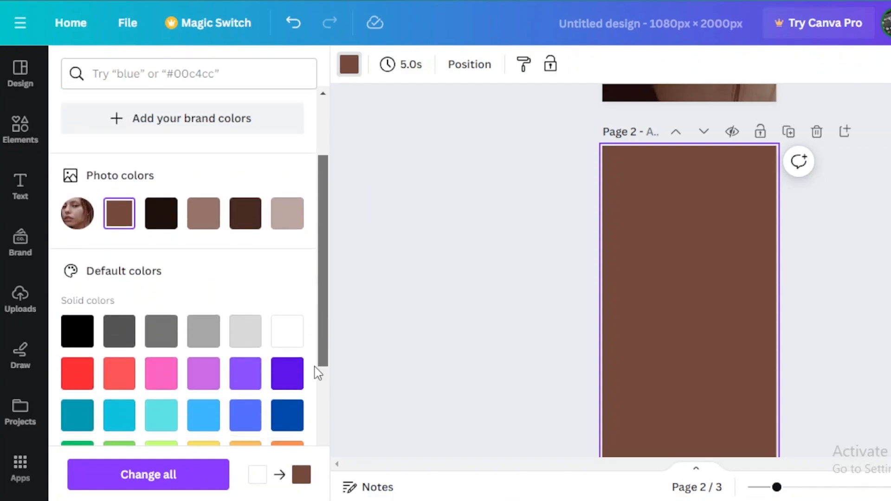
left_click_drag(323, 418, 309, 241)
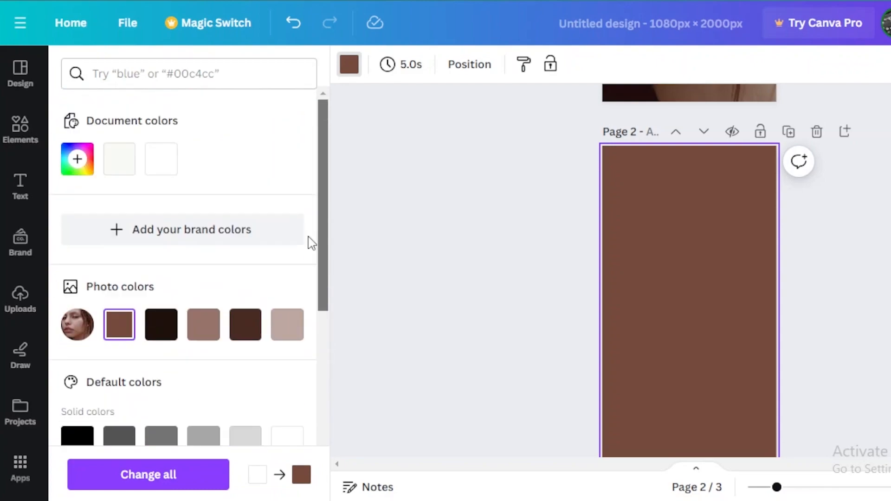
Start the brand color palette and add the photo colors #744B3D, #1F110C and #977469 to it
left_click(175, 240)
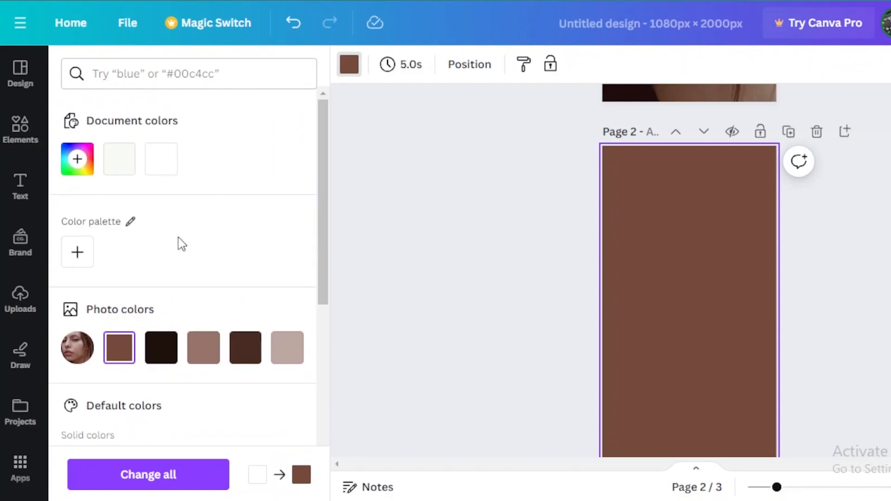
left_click(78, 253)
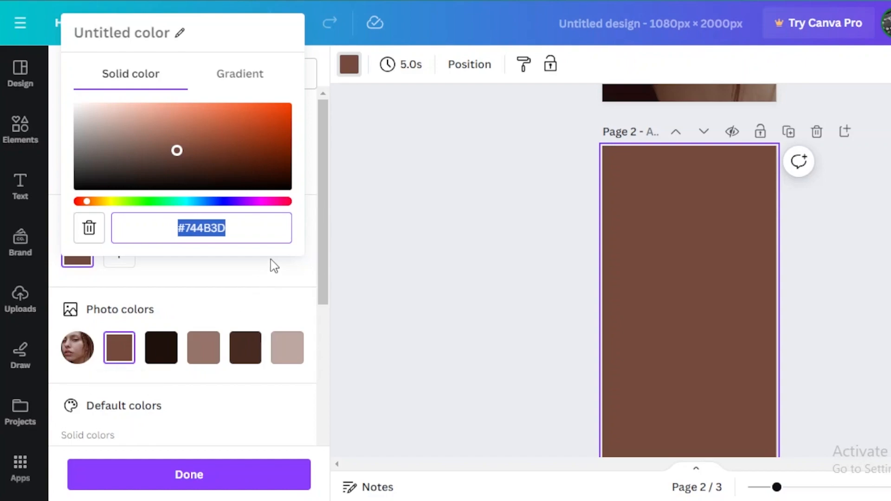
left_click(263, 291)
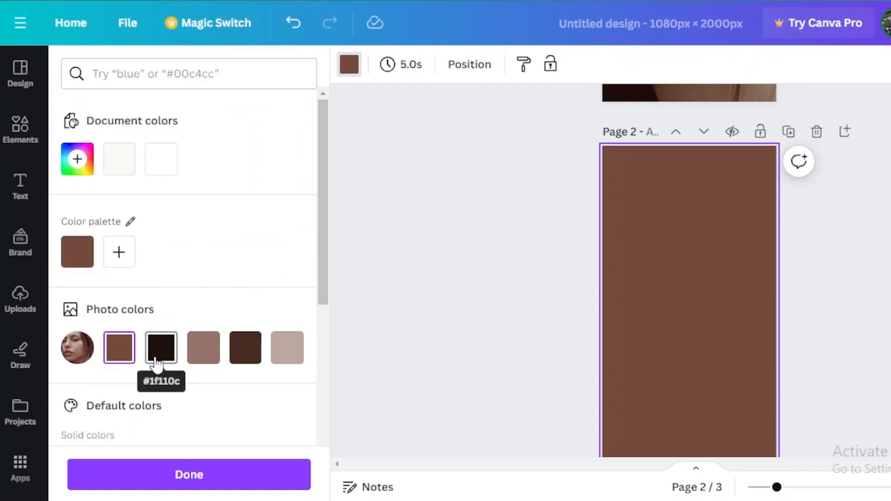
left_click(157, 365)
left_click(119, 252)
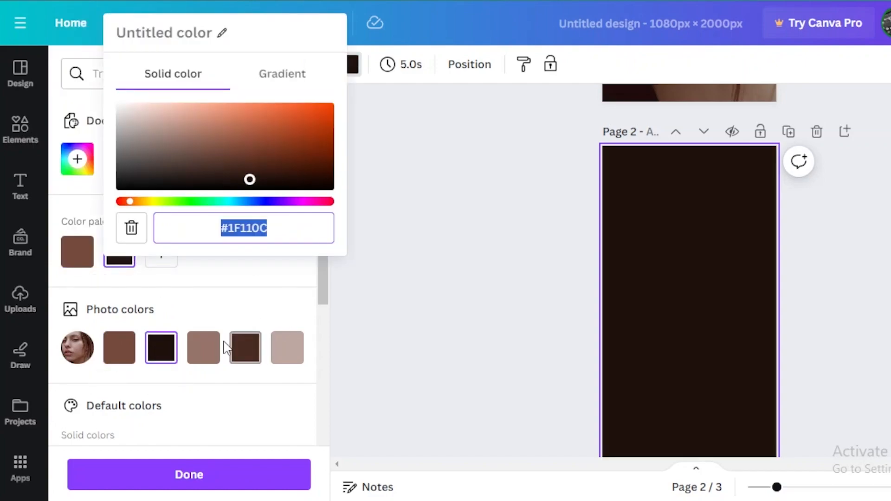
left_click(215, 351)
left_click(163, 255)
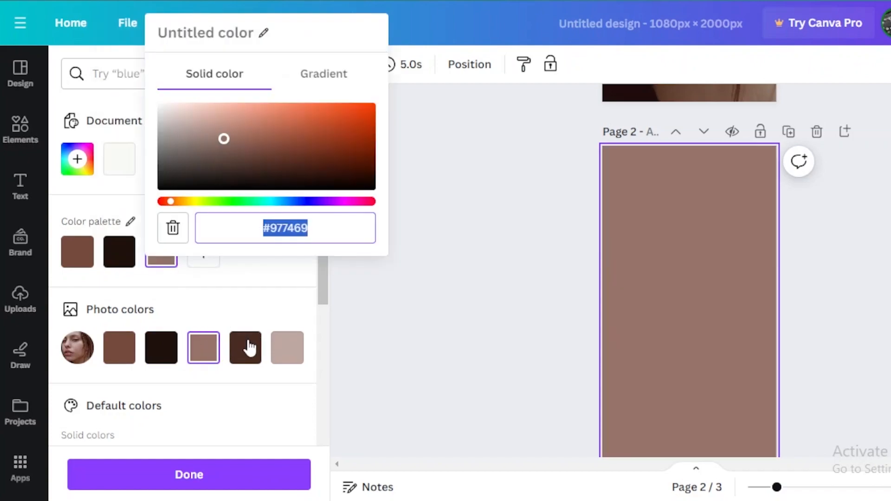
Delete the near-black #1F110C from the brand palette and add the lightest beige photo color
left_click(245, 347)
left_click(128, 259)
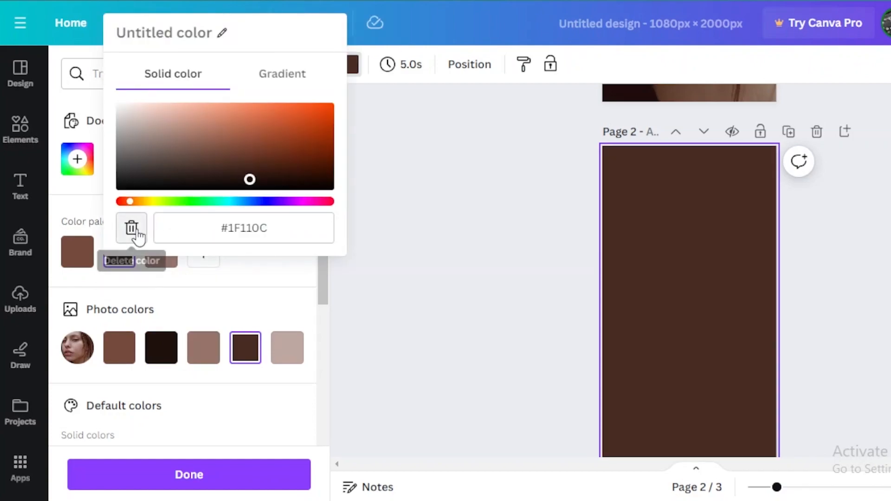
left_click(144, 241)
left_click(275, 353)
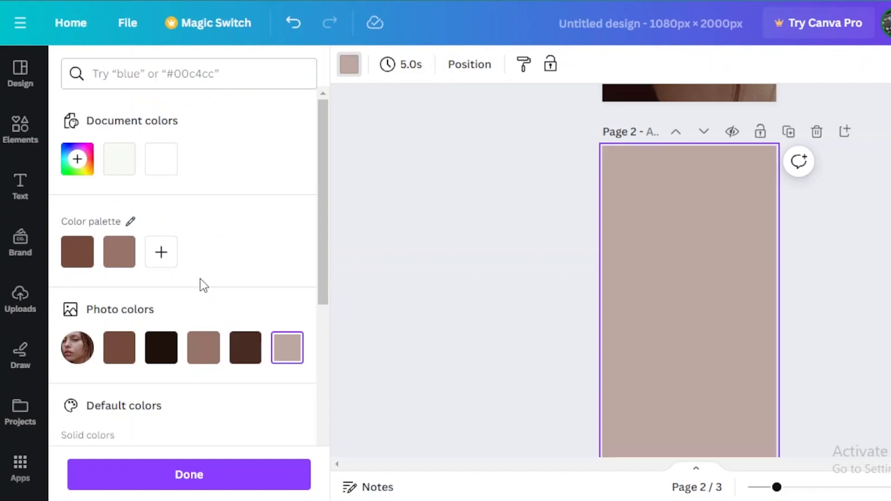
left_click(163, 254)
left_click(294, 309)
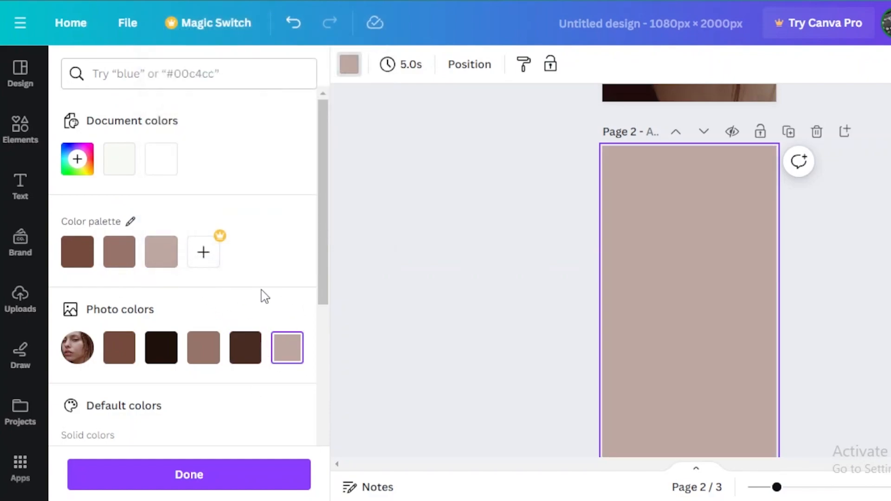
Turn the brand palette's #977469 swatch into a radial gradient with pink #FBCFDA and save the Brand Kit changes
left_click(120, 261)
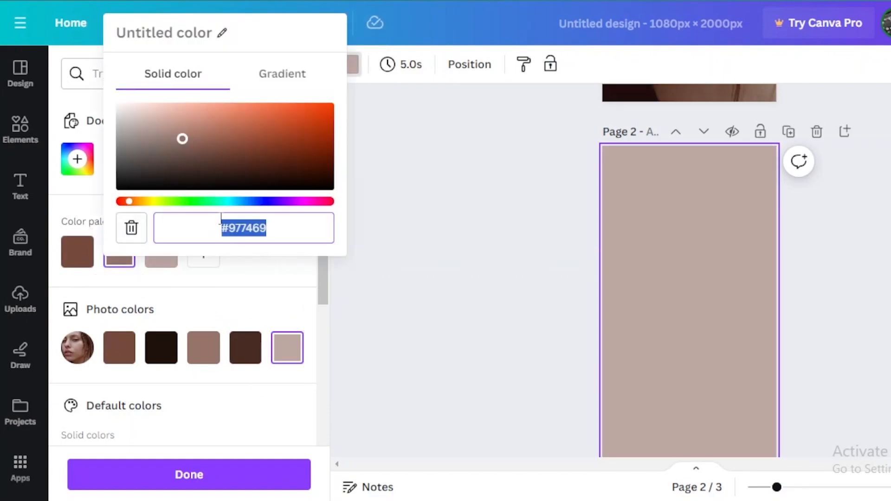
left_click(282, 85)
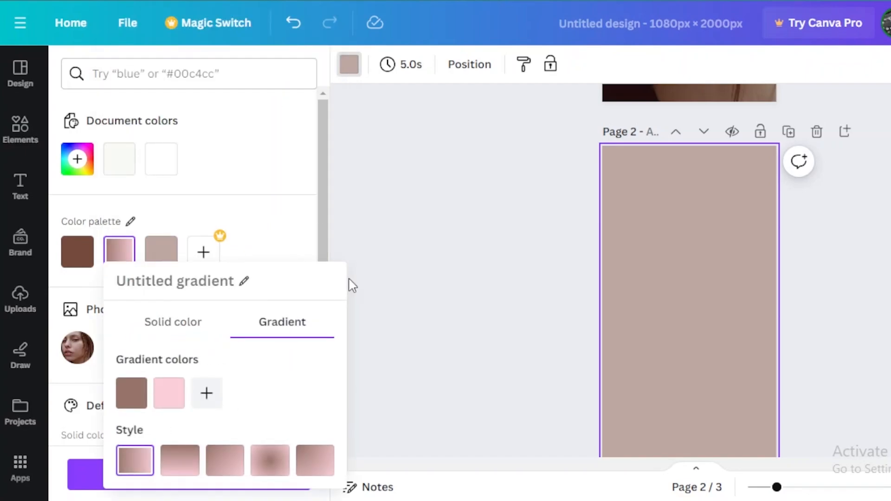
left_click(742, 358)
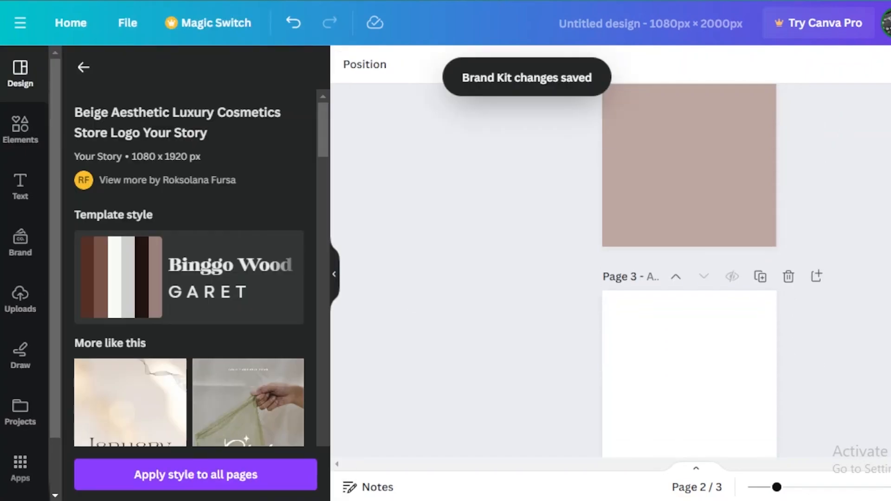
Try the radial brand gradient as the background of pages 3 and 2, and the solid brown brand color on page 2
left_click(684, 312)
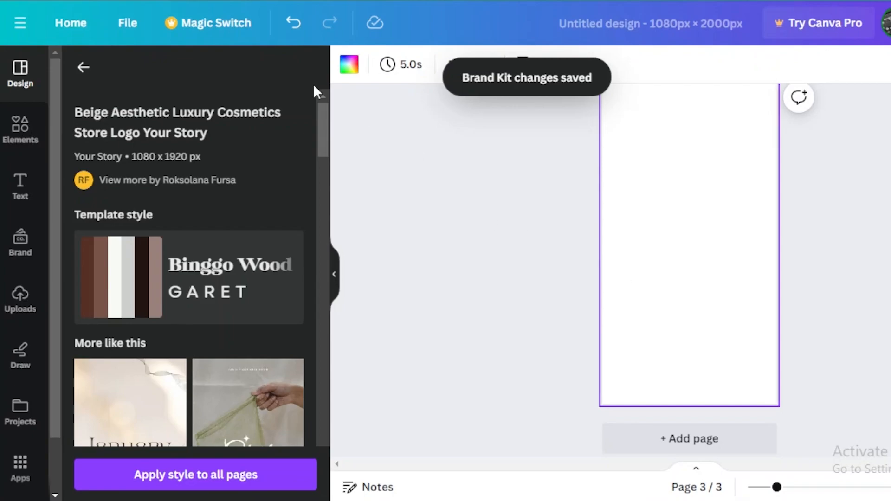
left_click(130, 279)
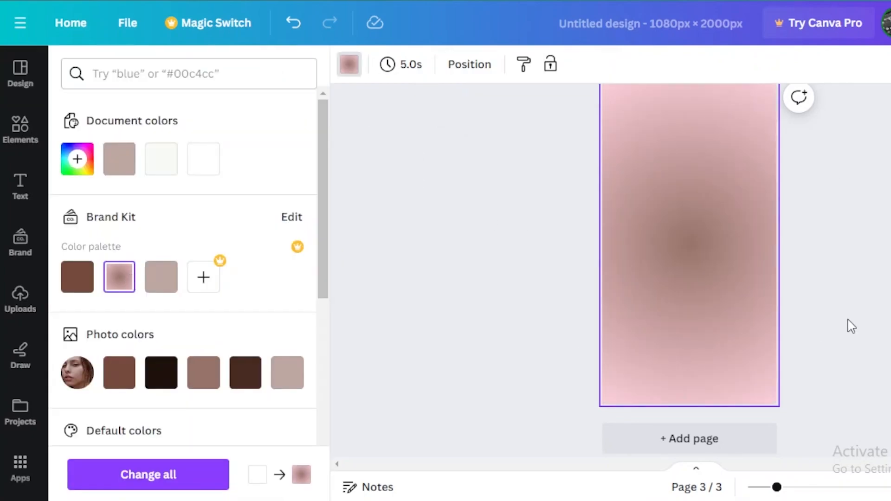
scroll(816, 333, "up", 10)
left_click(736, 235)
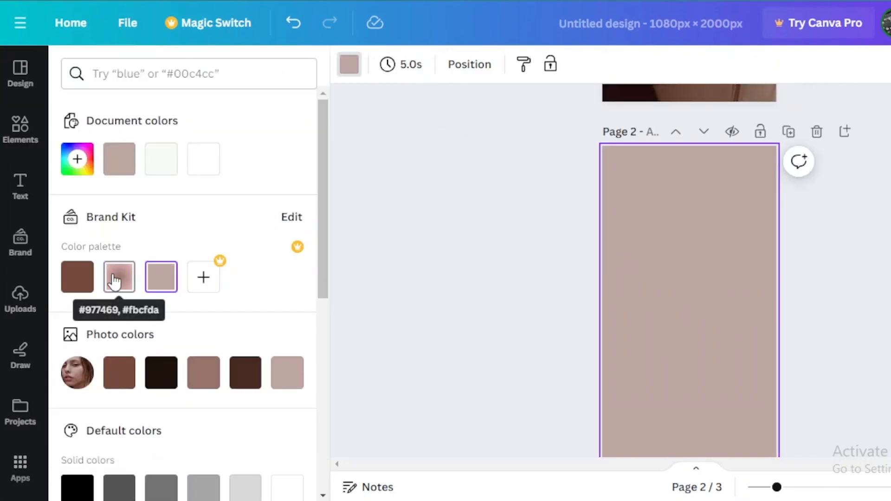
left_click(114, 281)
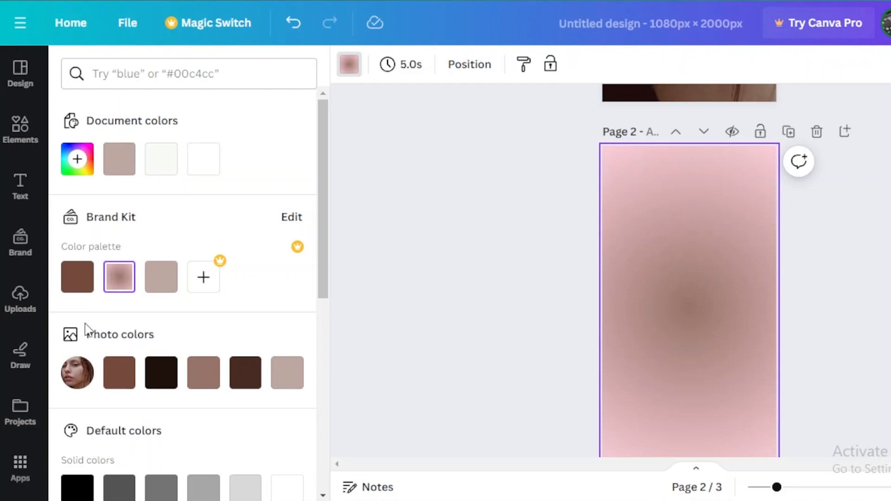
left_click(87, 279)
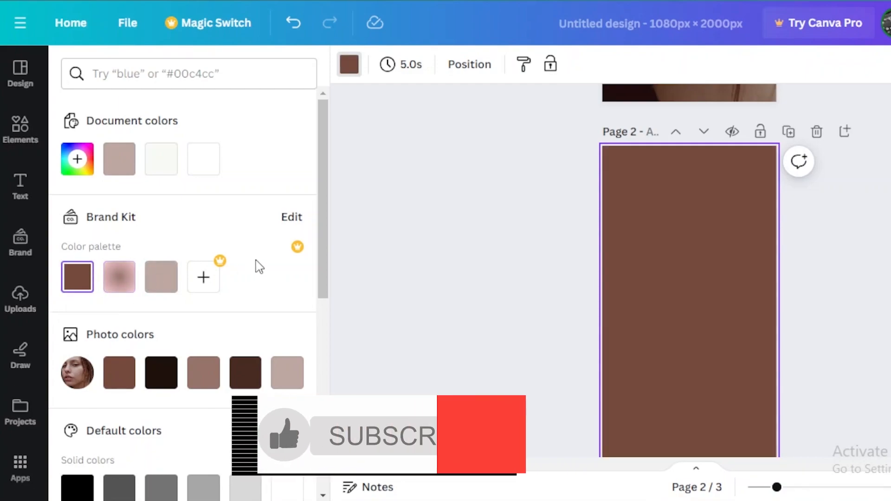
Change the brand palette's brown swatch to a brown-and-pink gradient in the last gradient style and save the Brand Kit
left_click(292, 218)
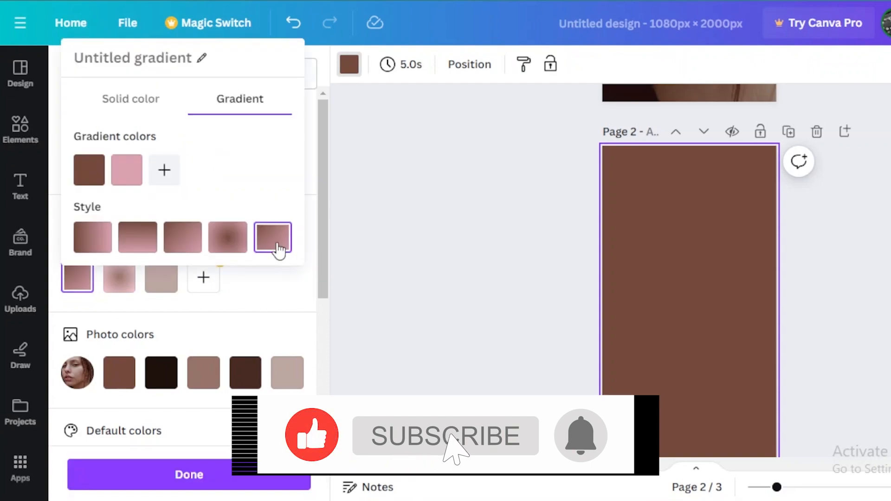
left_click(78, 284)
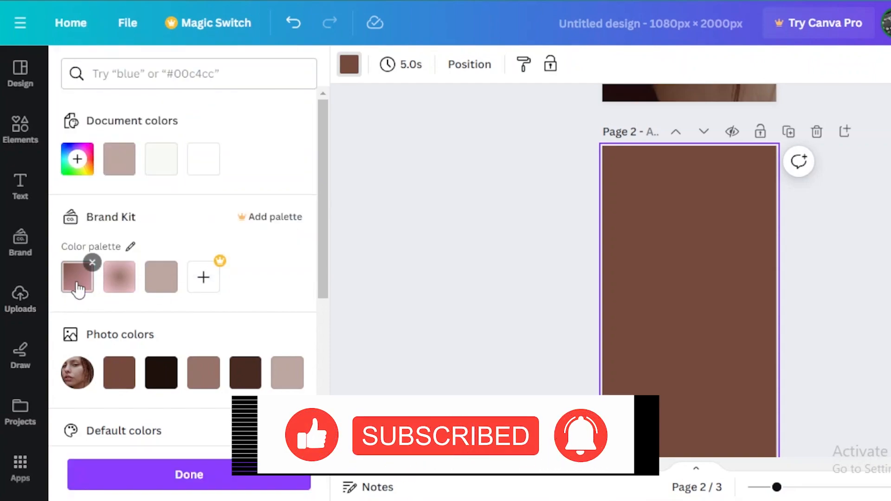
left_click(78, 288)
left_click(634, 348)
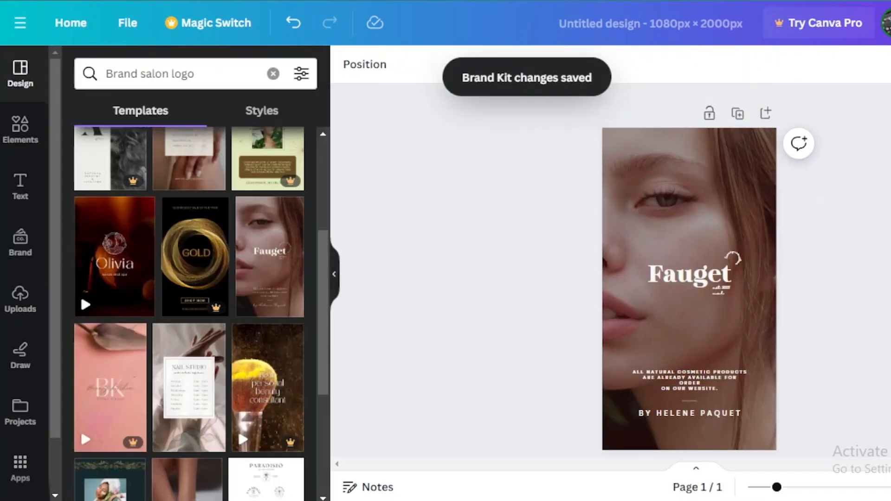
Add two blank pages after page 1 and fill page 2's background with the first brand palette gradient
left_click(765, 113)
left_click(817, 114)
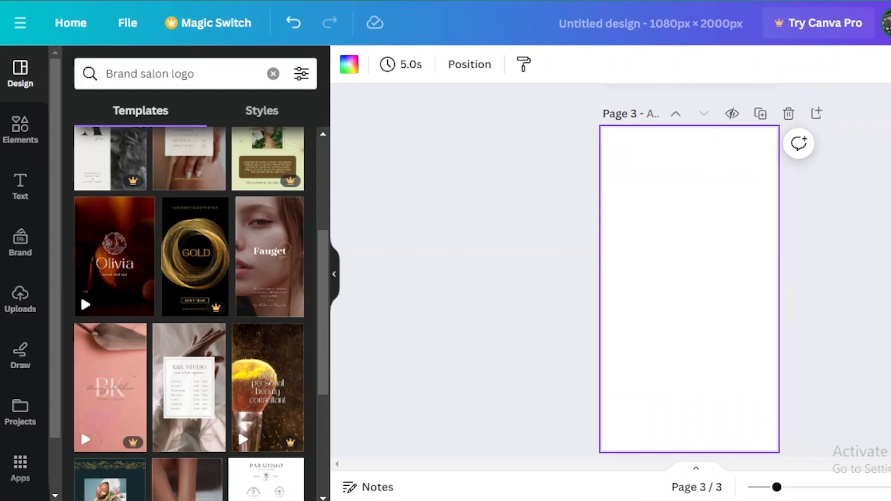
scroll(690, 279, "up", 5)
left_click(350, 65)
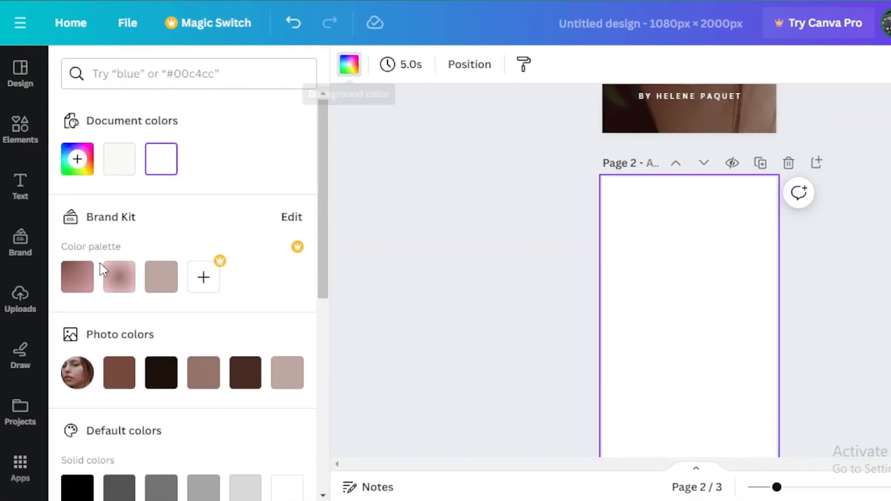
left_click(75, 278)
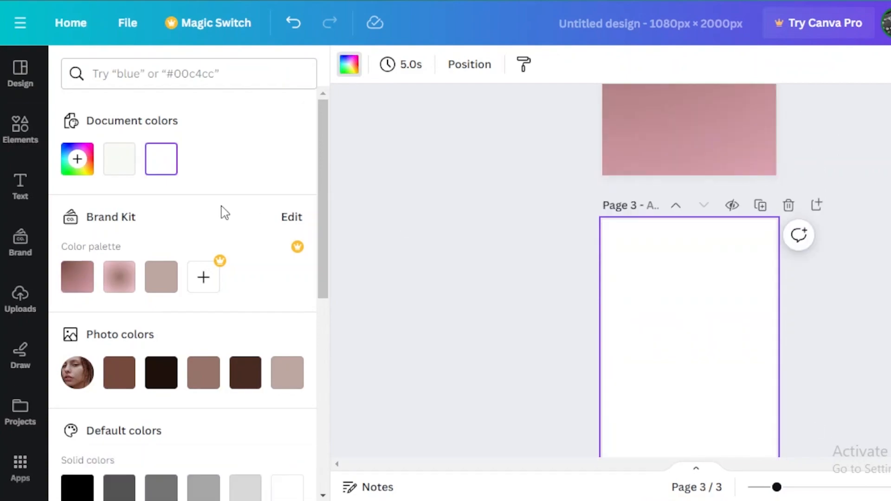
Fill page 3's background with the first brand palette gradient
left_click(89, 283)
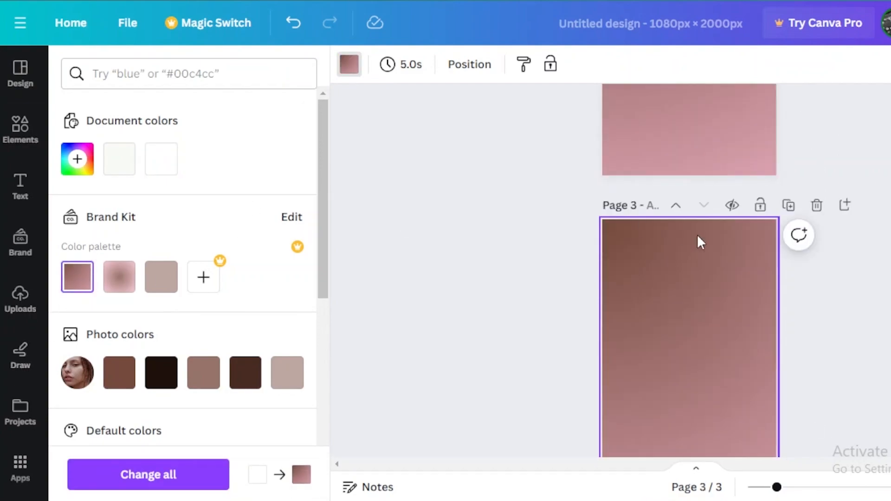
scroll(690, 269, "down", 3)
scroll(689, 269, "up", 10)
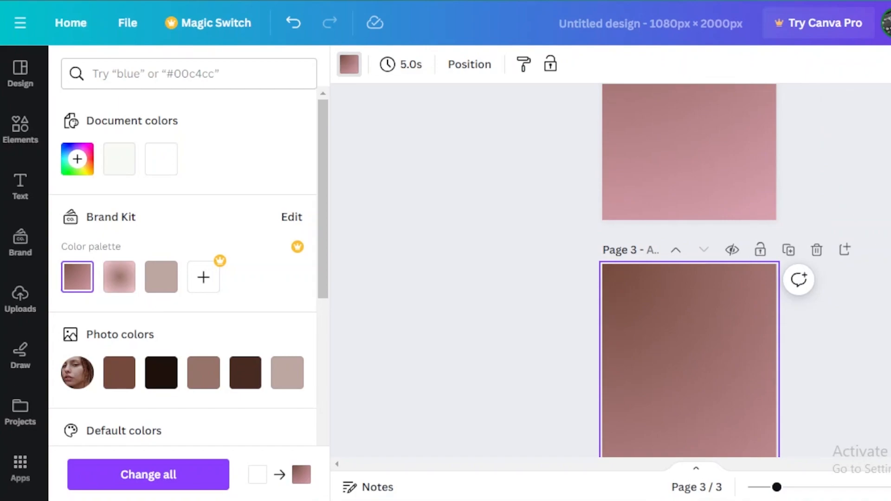
scroll(689, 269, "up", 5)
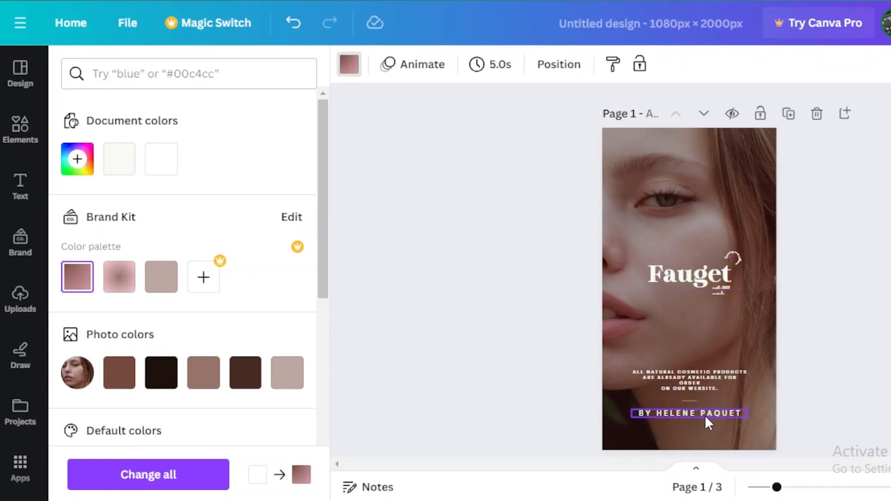
Replace the "Fauget" title on page 1 with "Jenna's Skin Care Lounge"
left_click_drag(776, 487, 799, 488)
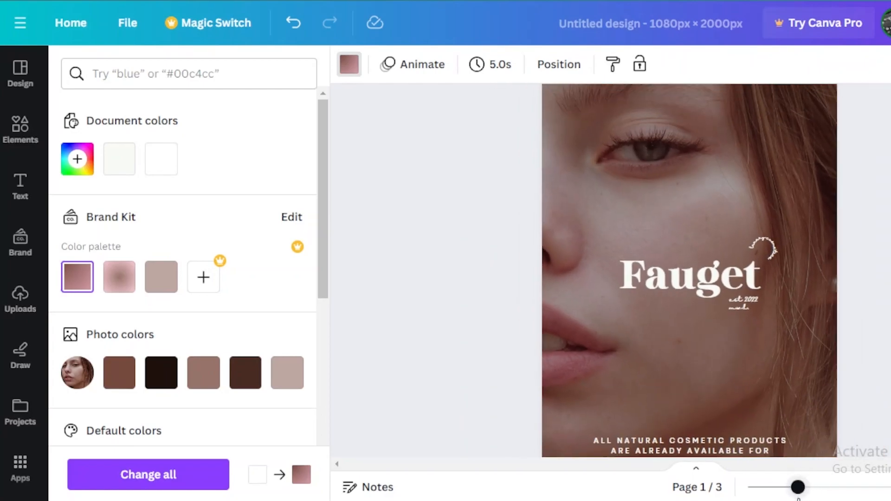
scroll(690, 270, "up", 2)
scroll(689, 271, "down", 3)
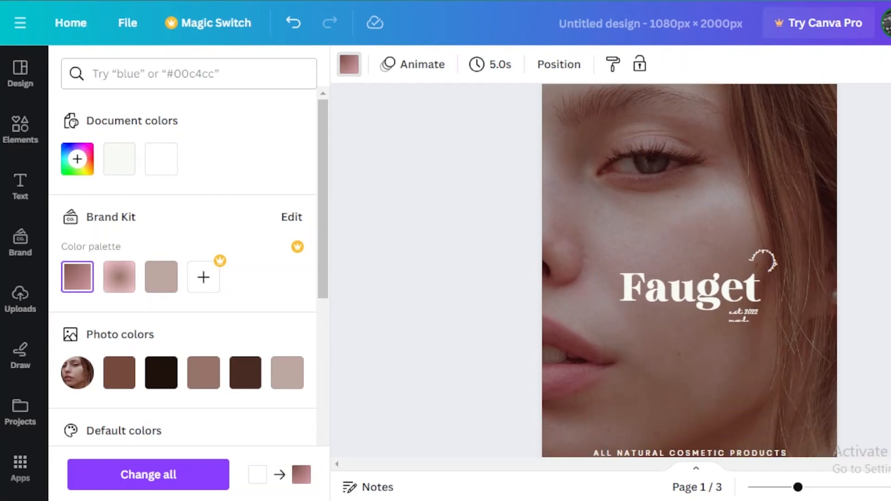
left_click(742, 231)
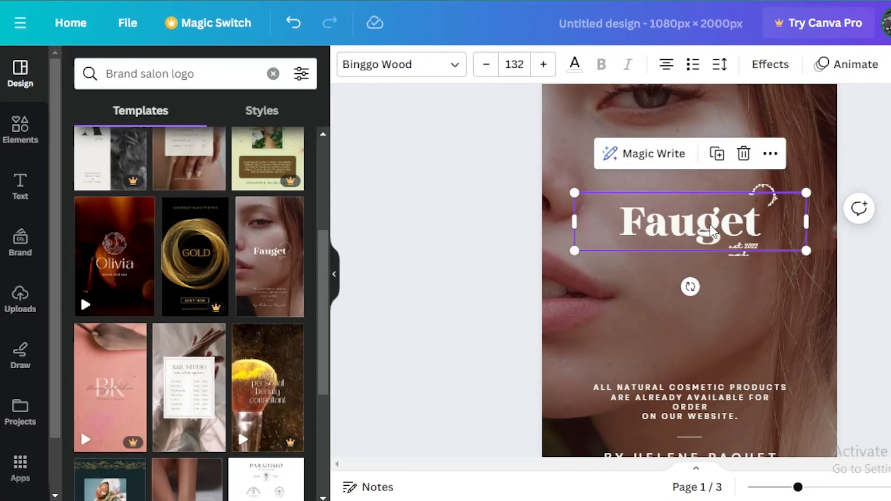
double_click(742, 225)
type("F")
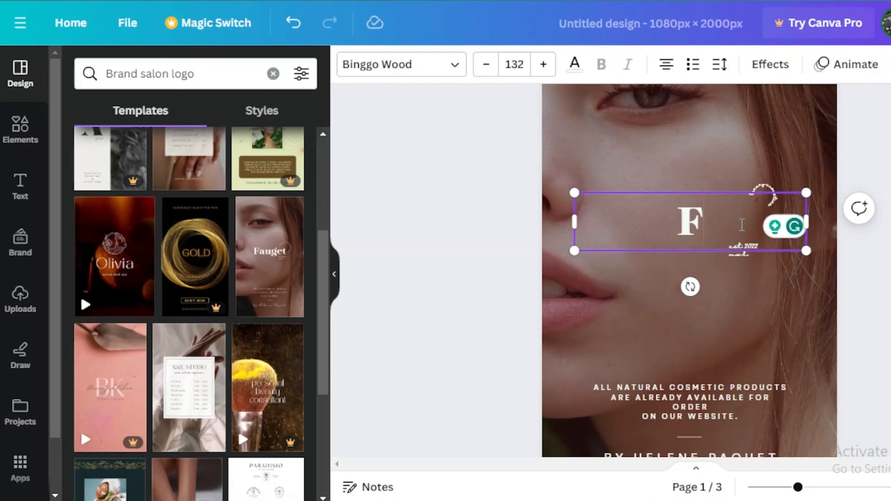
type("J")
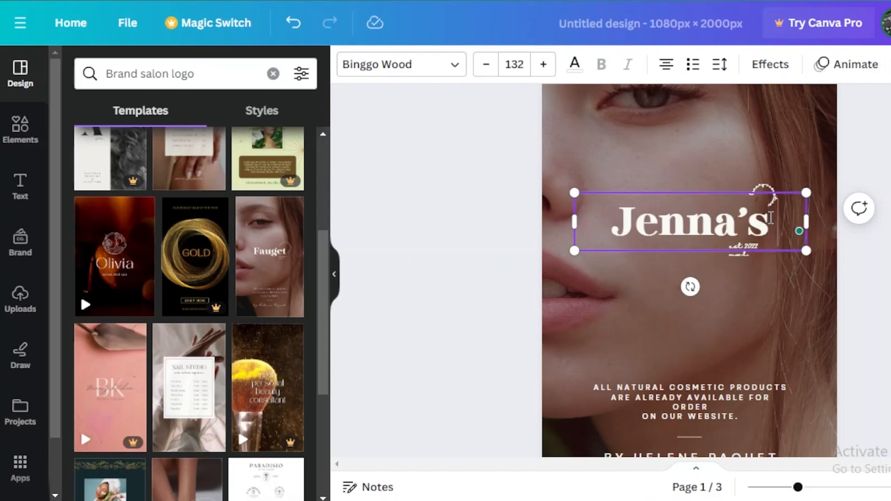
type("Skin Care Lounge")
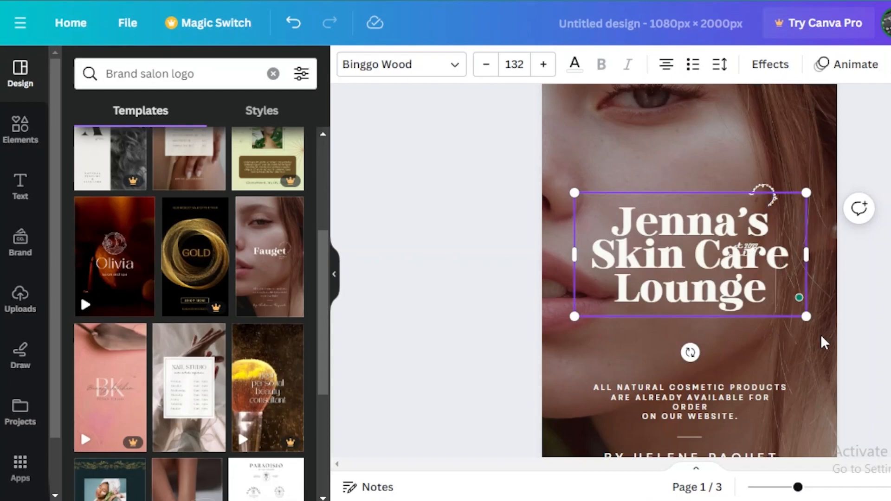
Reduce the font size of the whole page 1 title to about 99 so it fits on two lines
left_click_drag(771, 297, 613, 214)
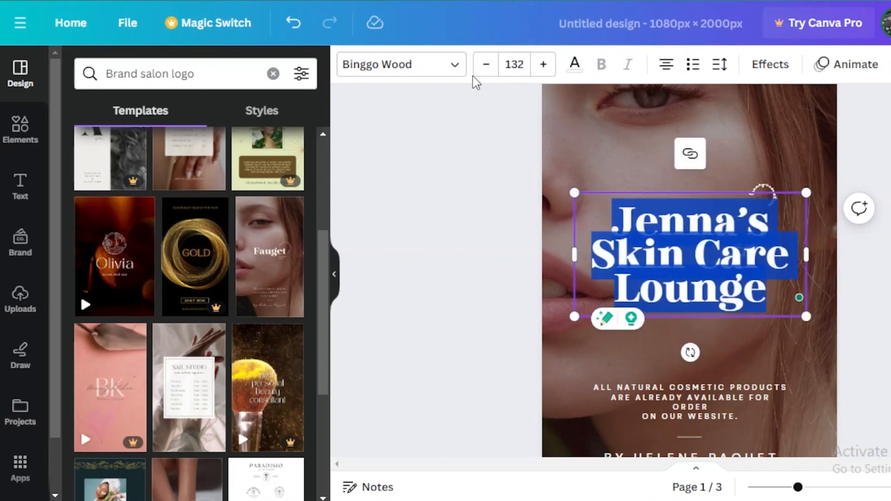
left_click(487, 69)
left_click(487, 69)
left_click(487, 69)
left_click(487, 69)
left_click(487, 68)
left_click(487, 68)
left_click(487, 69)
left_click(488, 69)
left_click(487, 69)
left_click(487, 68)
left_click(488, 69)
left_click(487, 69)
left_click(487, 69)
left_click(487, 69)
left_click(487, 69)
left_click(487, 69)
left_click(487, 69)
left_click(487, 68)
left_click(487, 69)
left_click(487, 69)
left_click(487, 69)
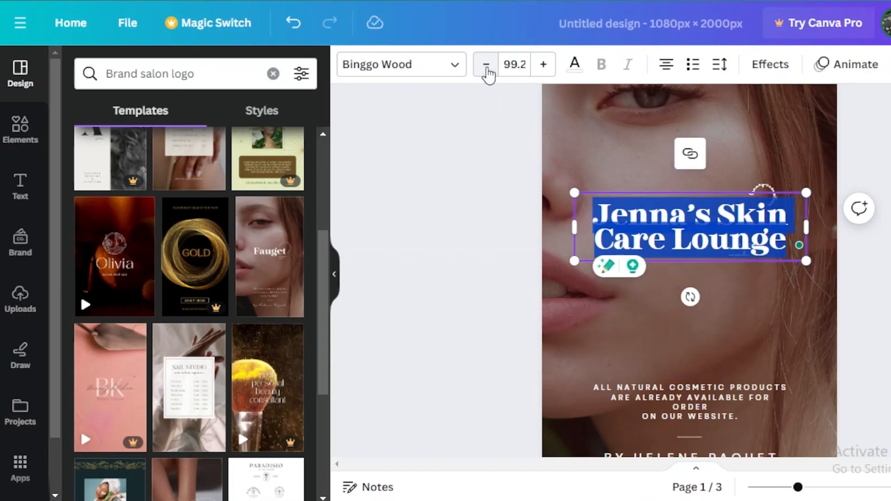
left_click(487, 68)
left_click(859, 167)
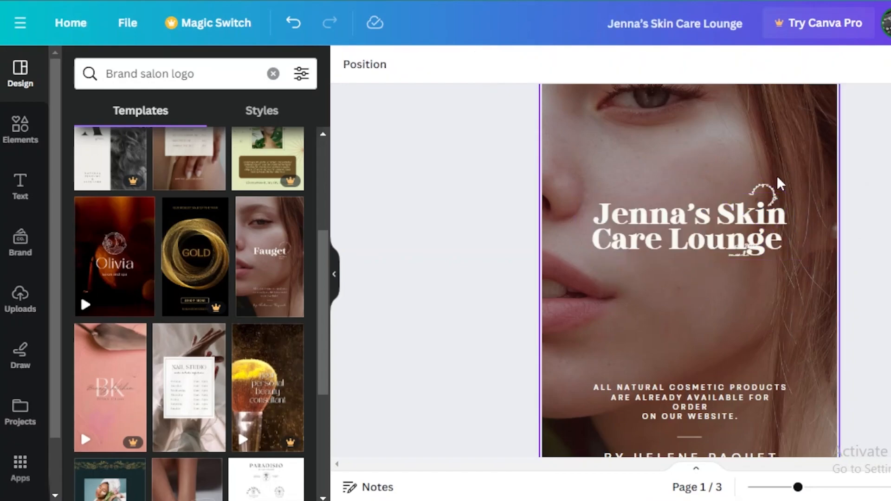
Move the curved text above the title and the "est 2022" caption below it clear of the title's letters
mouse_move(774, 190)
left_mouse_down()
mouse_move(768, 173)
mouse_move(783, 180)
left_mouse_up()
left_click(735, 255)
left_click_drag(736, 261, 742, 277)
left_click(767, 168)
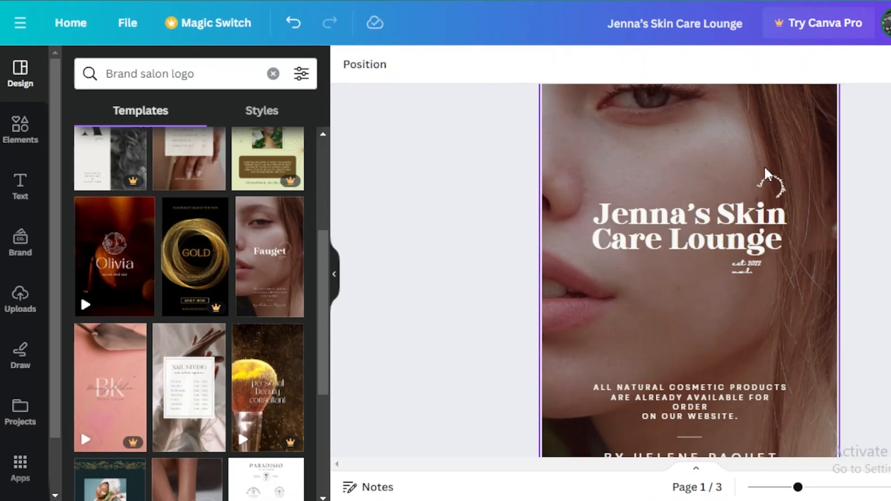
left_click_drag(779, 181, 793, 185)
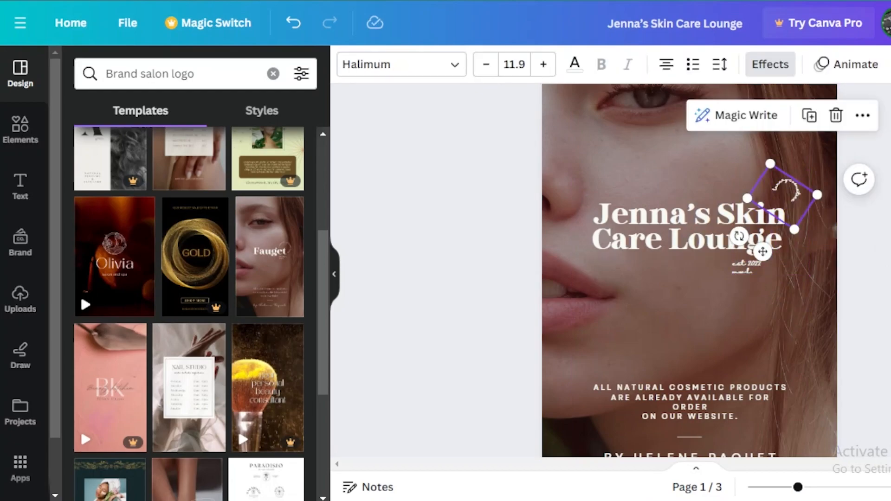
Enlarge the "est 2022" caption to font size 30.8 and position it just below the title
left_click(740, 273)
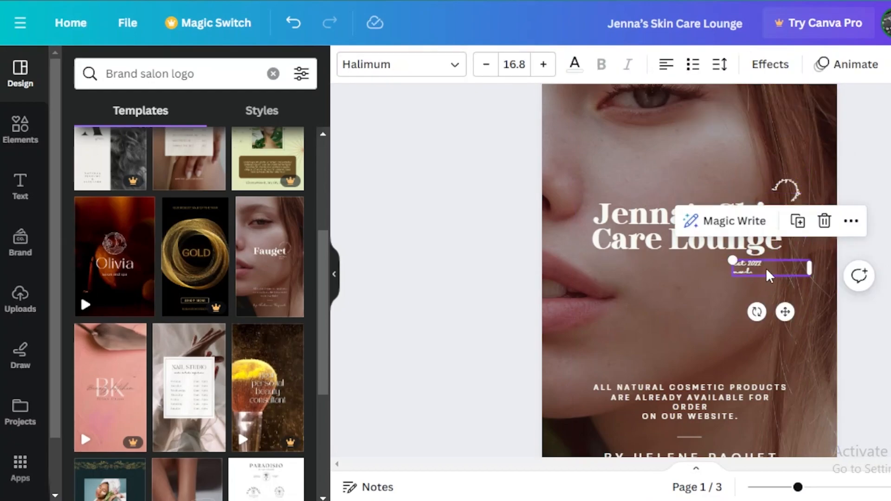
double_click(765, 269)
left_click(547, 66)
left_click(547, 66)
left_click(547, 66)
left_click(547, 66)
left_click(546, 66)
left_click(547, 66)
mouse_move(766, 279)
left_mouse_down()
mouse_move(647, 280)
mouse_move(766, 282)
left_mouse_up()
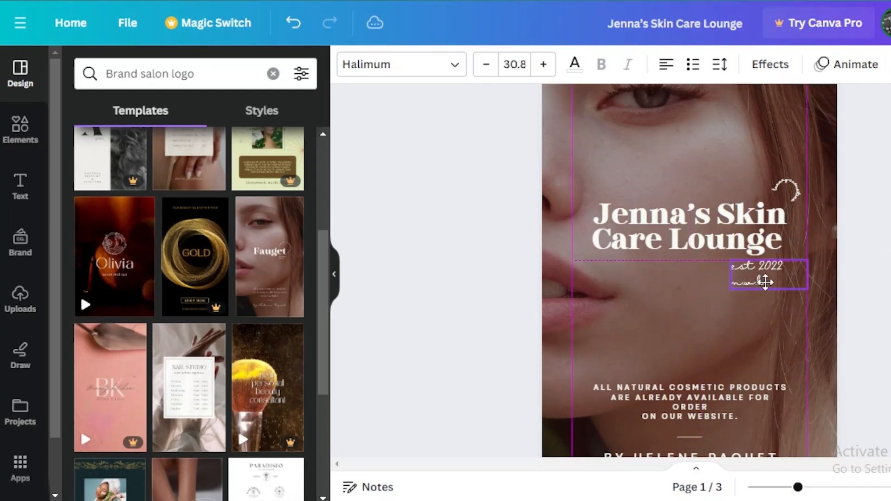
Enlarge the curved "luxury cosmetics" text beside the title to font size 37.4
left_click(786, 189)
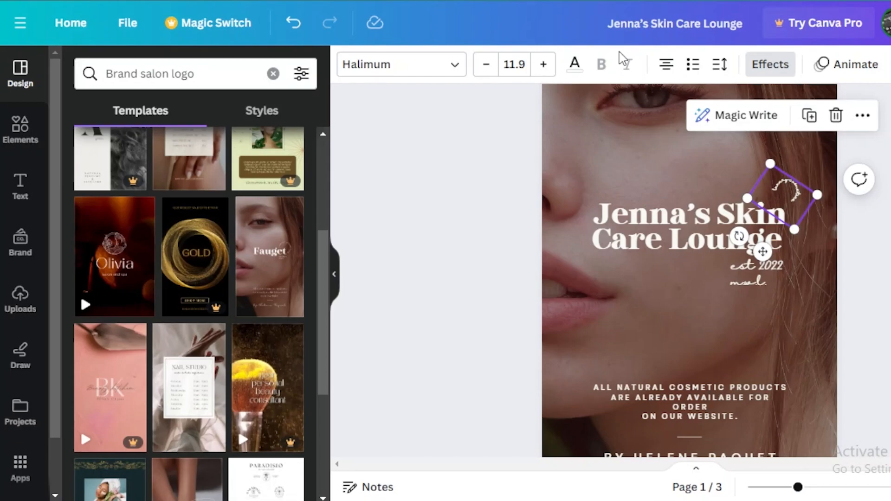
left_click(544, 65)
left_click(544, 65)
left_click(544, 65)
left_click(545, 65)
left_click(544, 65)
left_click(544, 65)
Replace the curved text's wording with "luxurious beauty regime"
double_click(783, 179)
left_click_drag(773, 168, 724, 119)
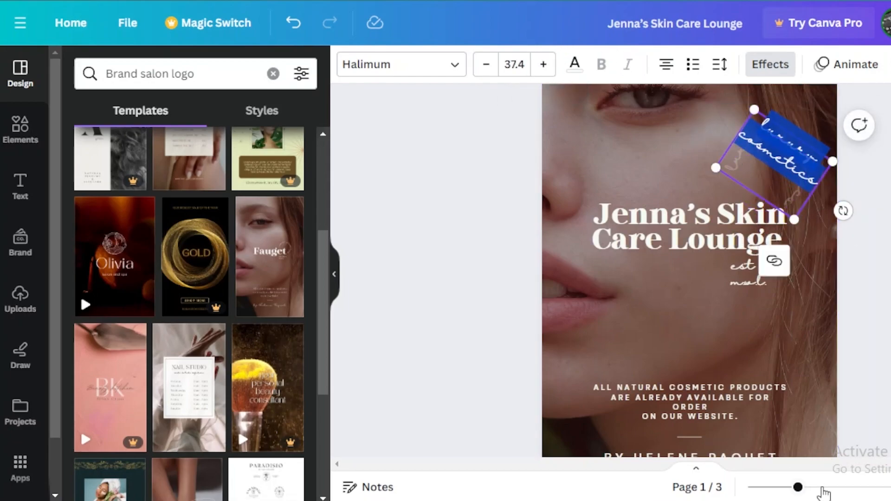
left_click(814, 487)
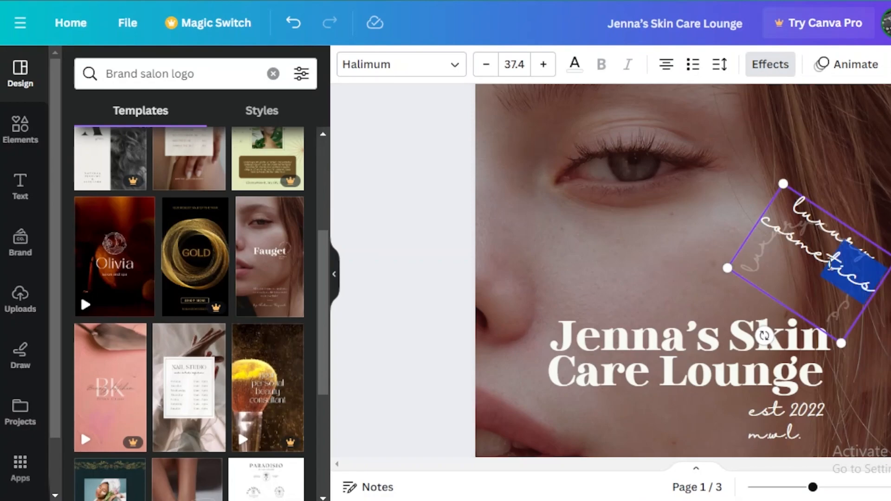
key("BackSpace")
type("luxurious beauty regime")
key("Escape")
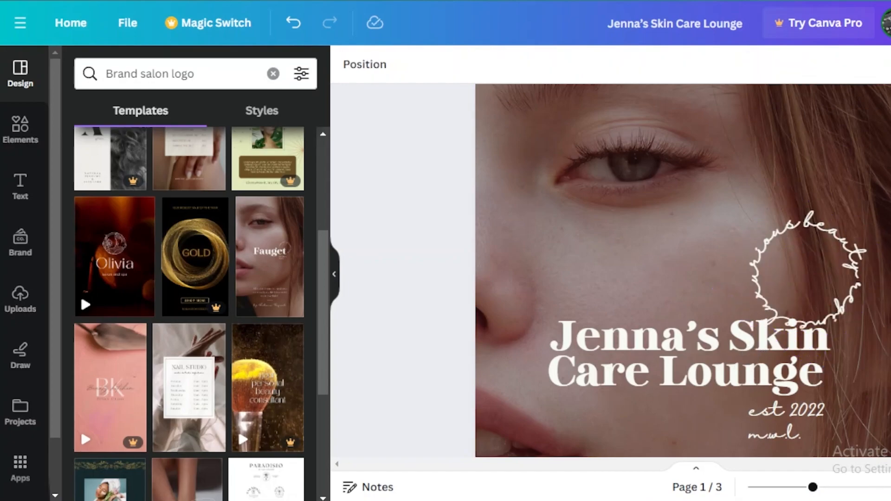
Delete the last word of the curved text so it reads "luxurious beauty"
left_click(853, 293)
left_click(850, 306)
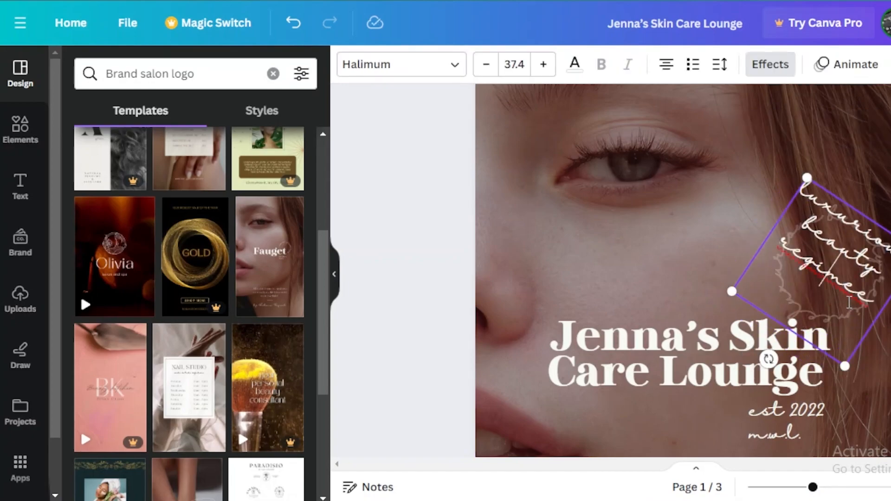
left_click_drag(881, 301, 790, 278)
key("BackSpace")
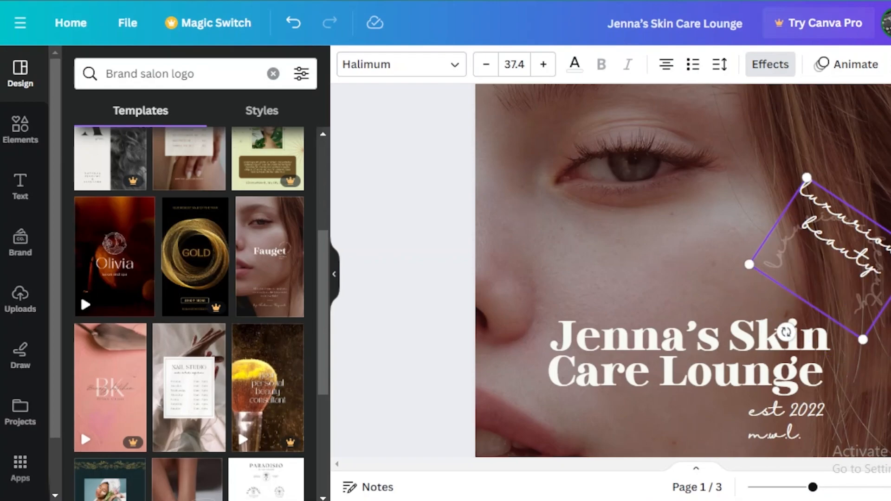
key("Escape")
Scale down the curved "luxurious beauty" text and keep it at the title's upper right corner
left_click(872, 299)
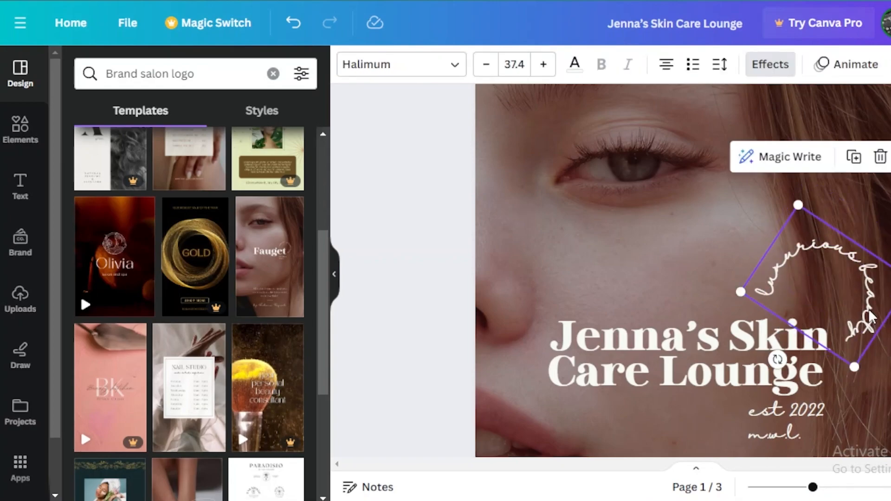
left_click_drag(854, 367, 868, 324)
key("Escape")
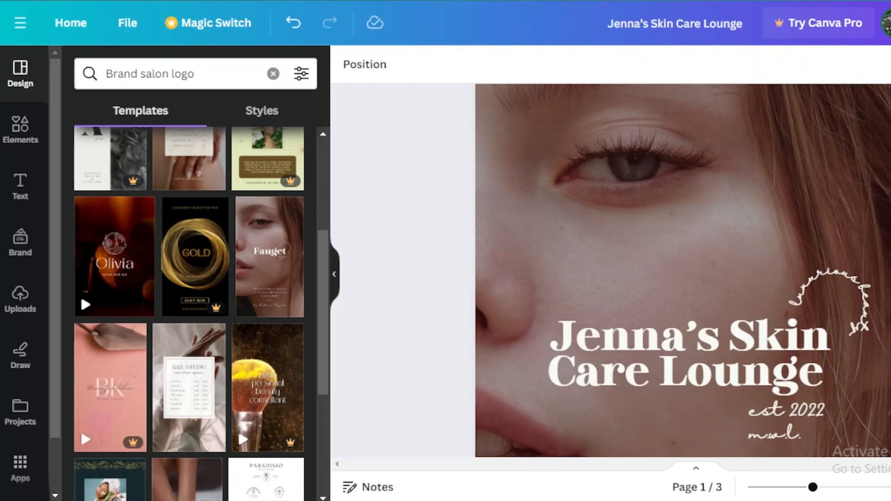
Rewrite page 1's product description as "All sorts of dermatological and aesthetic procedures under one roof"
mouse_move(813, 488)
left_mouse_down()
mouse_move(779, 487)
mouse_move(788, 493)
mouse_move(778, 496)
mouse_move(796, 487)
left_mouse_up()
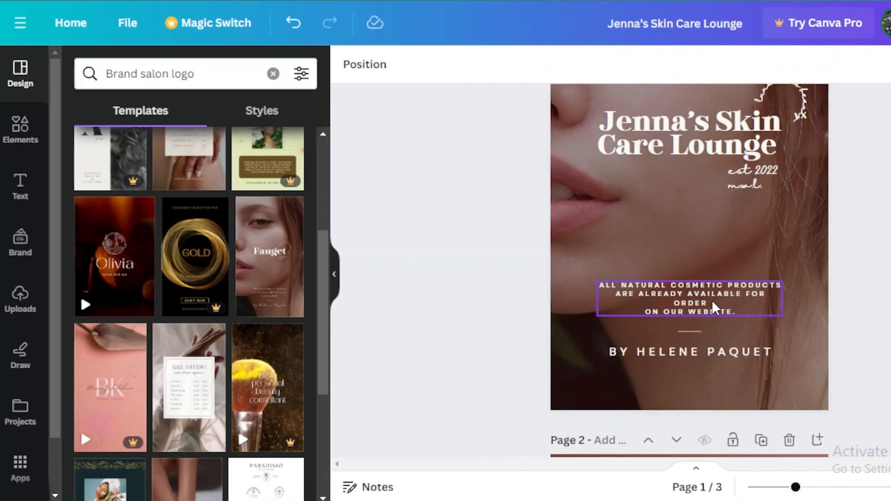
left_click(712, 300)
left_click(723, 309)
left_click(661, 284)
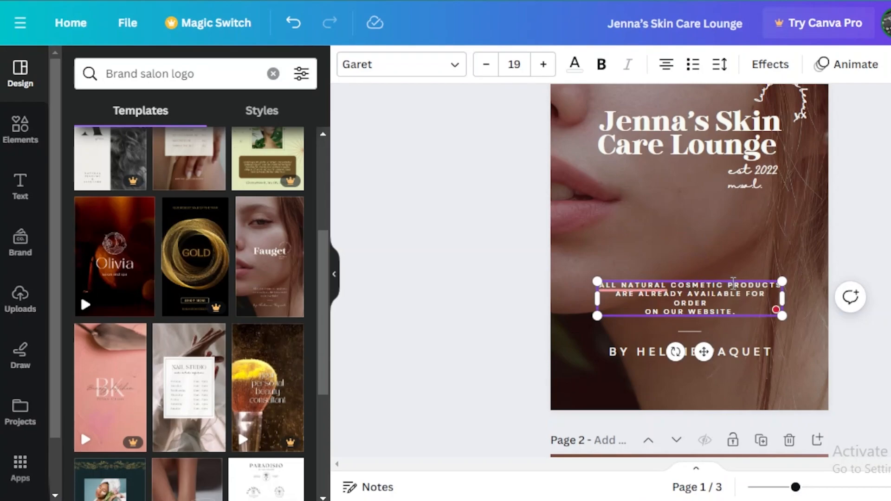
key("BackSpace")
key("BackSpace")
key("BackSpace")
key("BackSpace")
key("BackSpace")
key("BackSpace")
key("BackSpace")
key("BackSpace")
key("BackSpace")
key("BackSpace")
key("BackSpace")
key("BackSpace")
key("BackSpace")
key("BackSpace")
key("BackSpace")
key("BackSpace")
key("BackSpace")
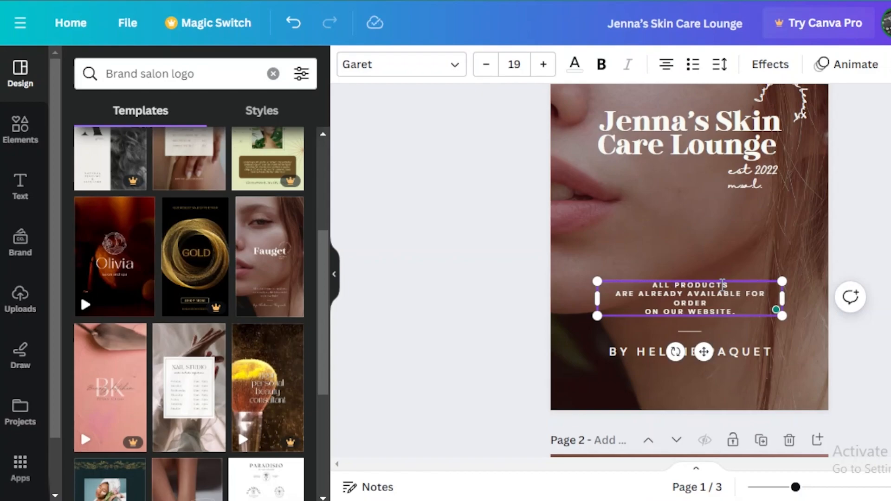
type("O")
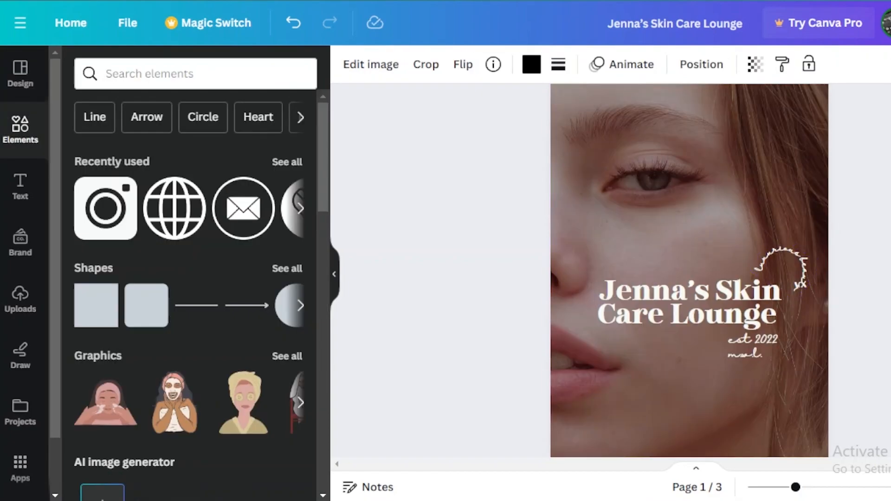
Move the stacked round black icons on page 2 off the beauty products graphic to the upper part of the page
scroll(689, 271, "up", 2)
scroll(689, 270, "down", 3)
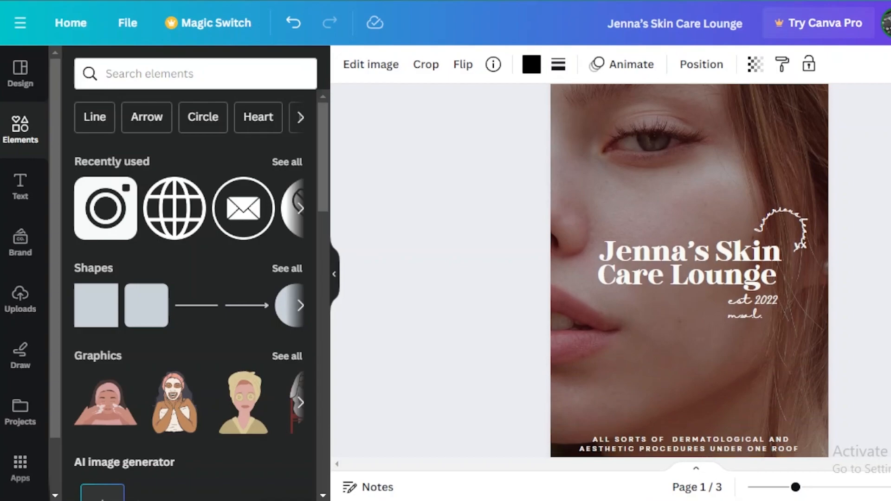
scroll(689, 271, "down", 6)
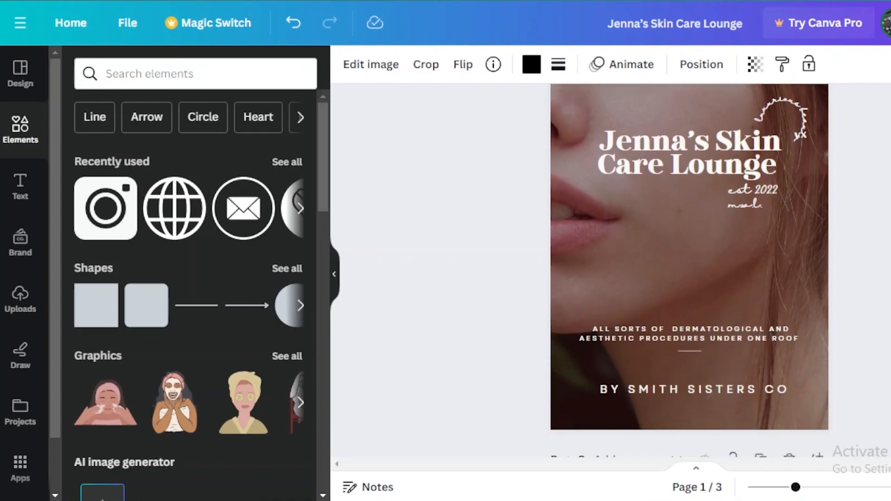
scroll(690, 270, "down", 3)
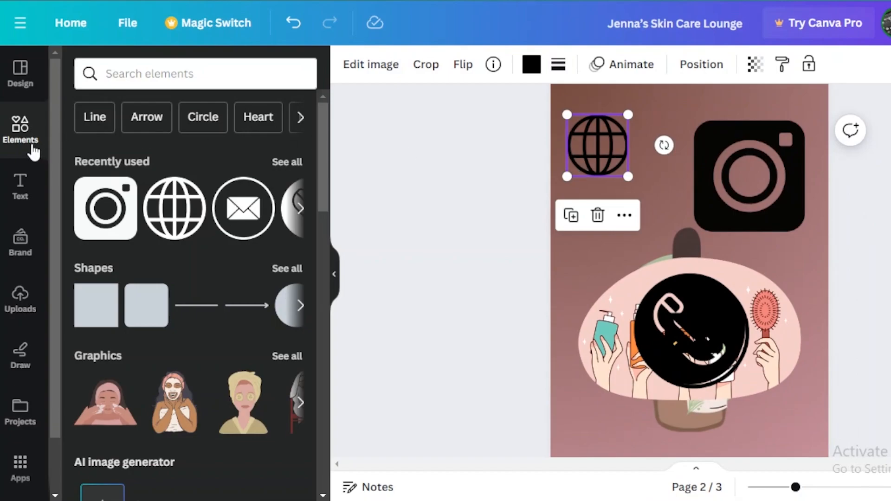
left_click_drag(670, 314, 628, 135)
left_click(687, 332)
left_click_drag(686, 331, 629, 139)
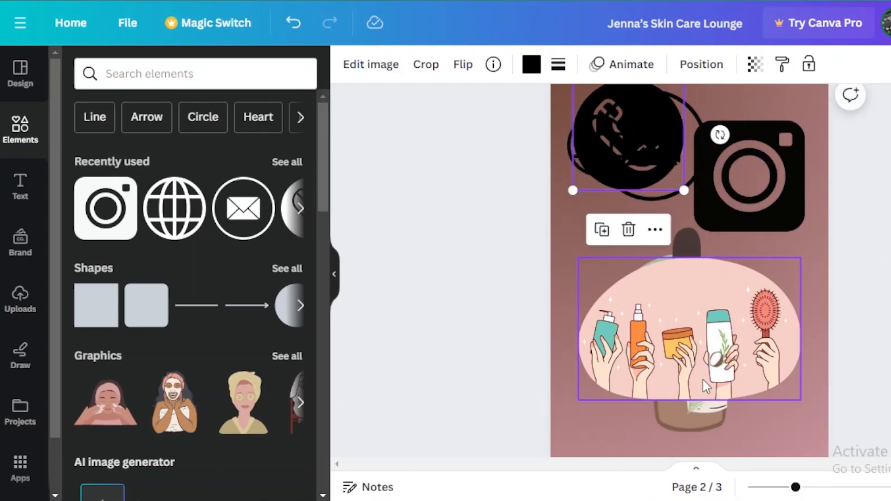
Shrink page 2's hands-with-products and dropper bottle graphics, placing the former at the page's left side and the bottle at its right edge
left_click_drag(704, 358, 686, 311)
left_click_drag(746, 339, 652, 273)
left_click(715, 368)
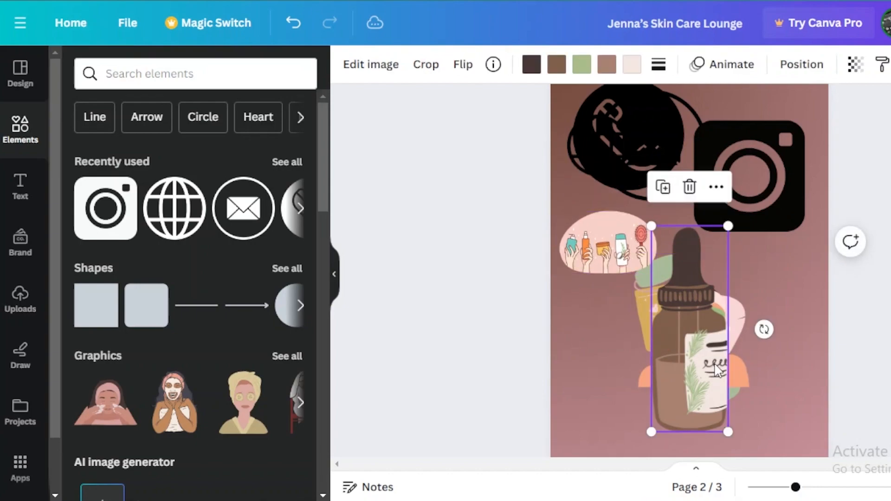
left_click_drag(728, 432, 816, 359)
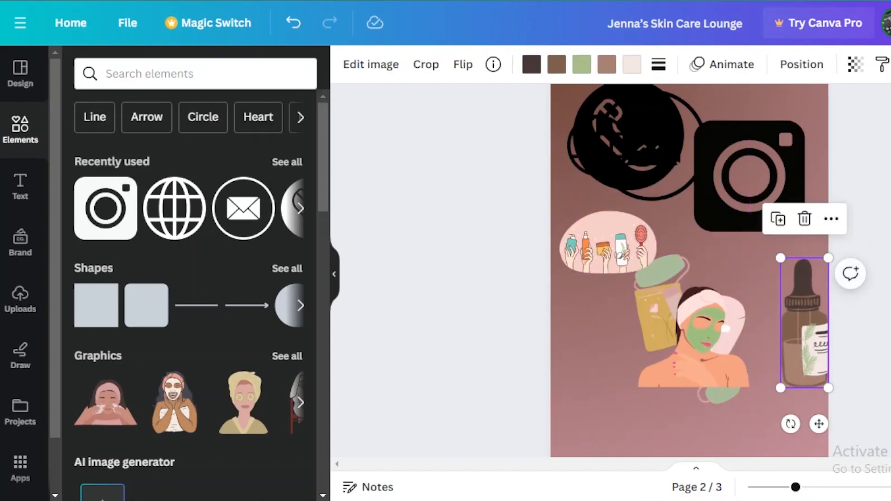
scroll(690, 269, "down", 5)
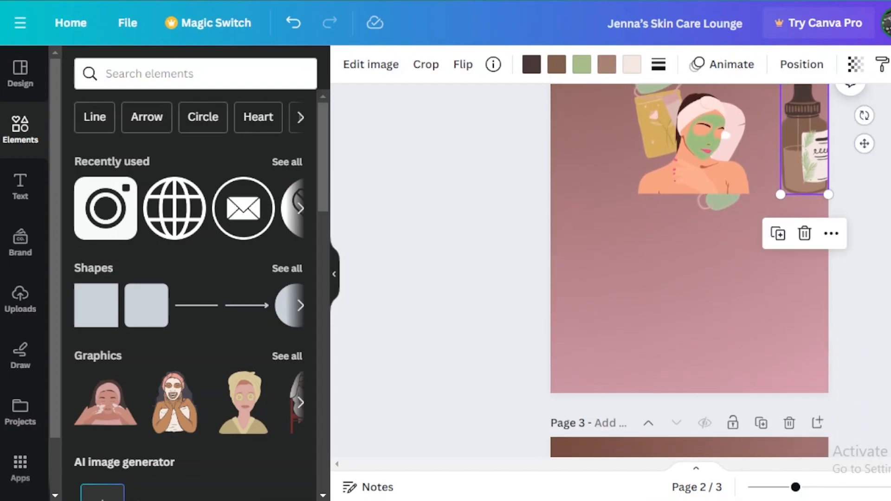
Move page 2's black Instagram icon down and slightly left so it sits just above the face-mask woman graphic
scroll(690, 270, "down", 5)
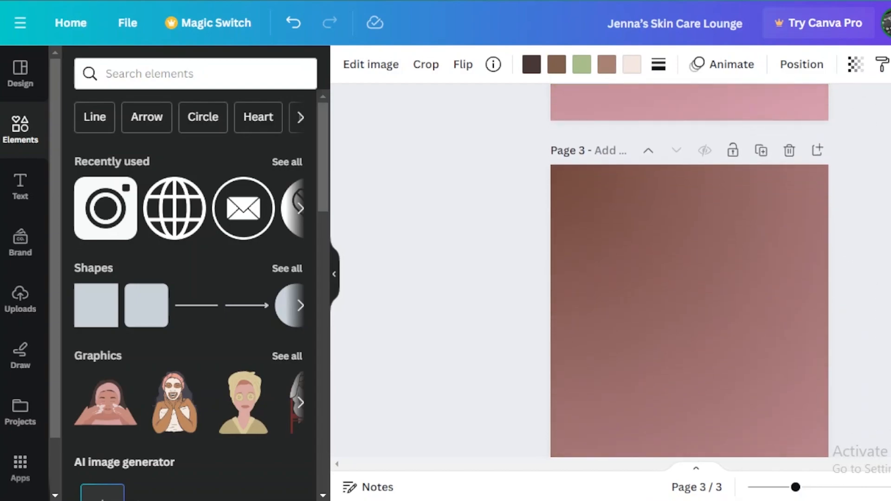
scroll(690, 269, "down", 2)
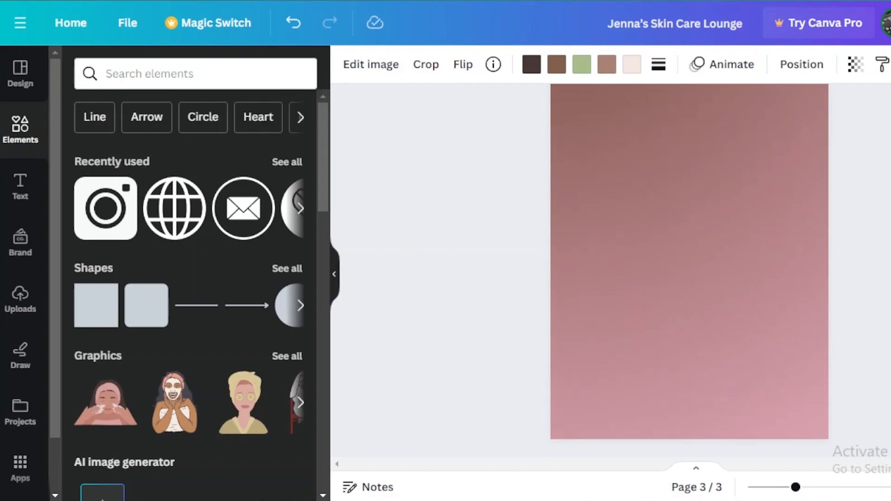
scroll(690, 269, "up", 5)
scroll(727, 297, "up", 6)
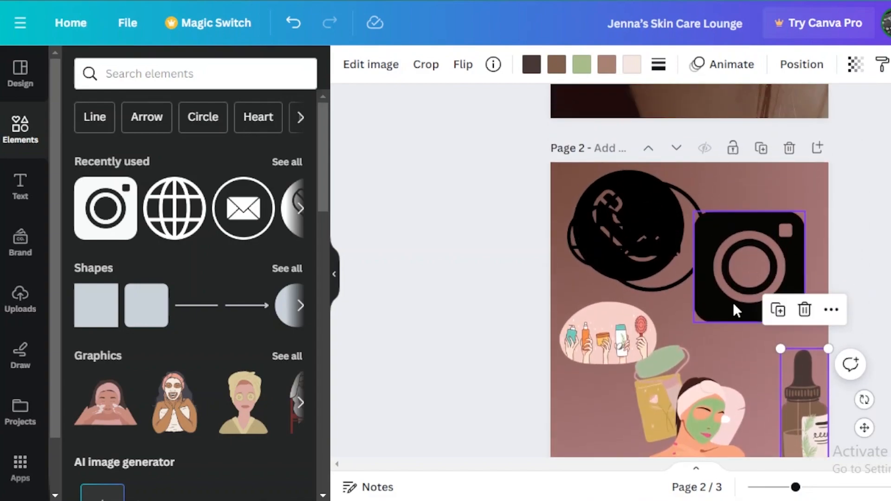
left_click_drag(727, 297, 708, 367)
Show the full Graphics collection in the elements library
scroll(708, 366, "down", 5)
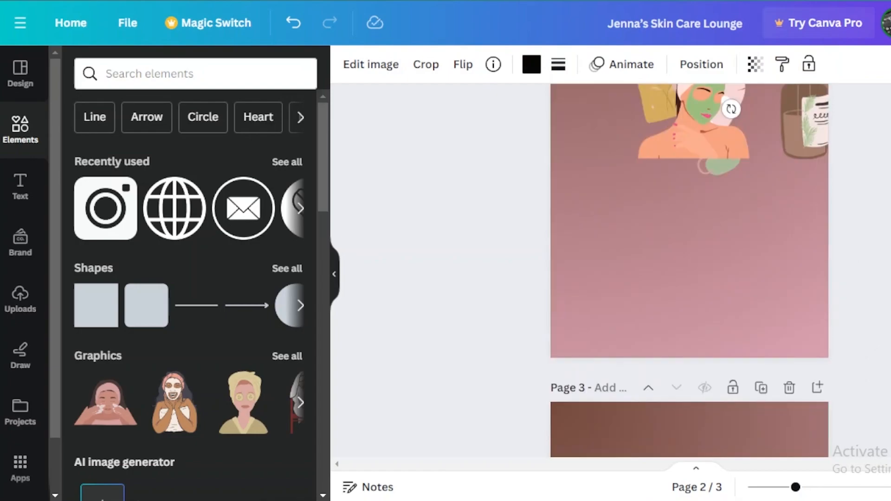
left_click(149, 76)
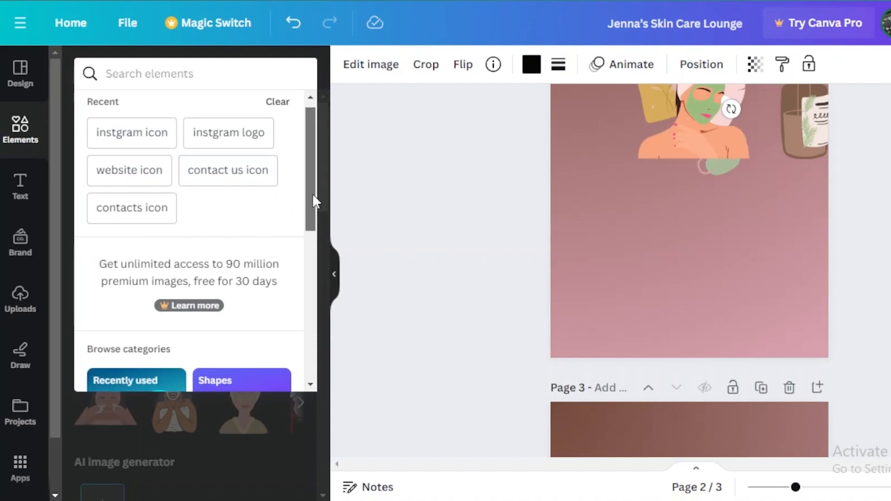
left_click(439, 253)
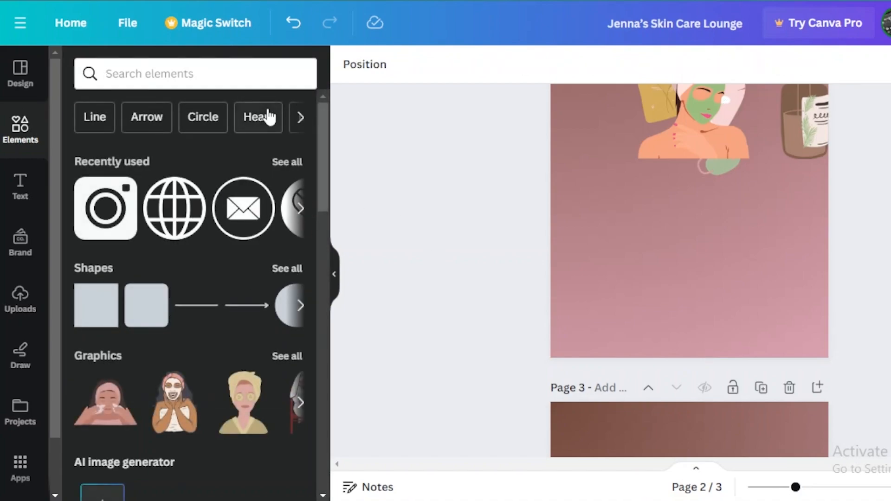
left_click_drag(321, 176, 318, 215)
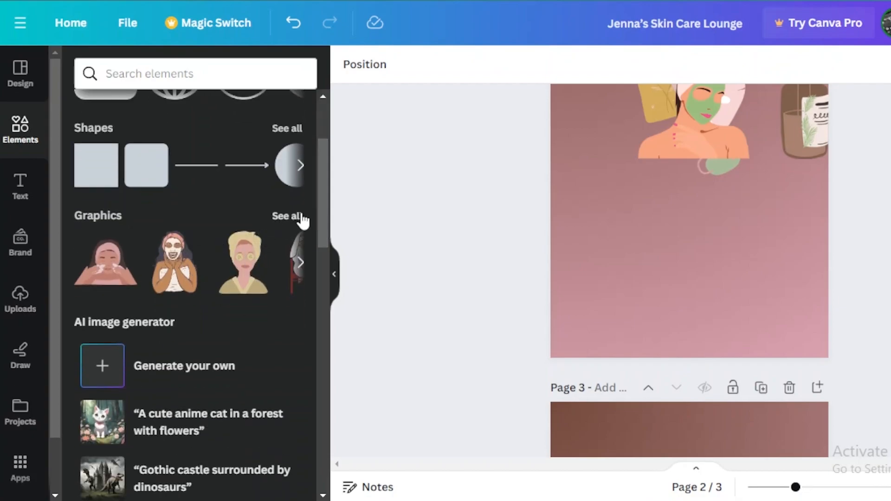
left_click(287, 216)
scroll(689, 270, "down", 6)
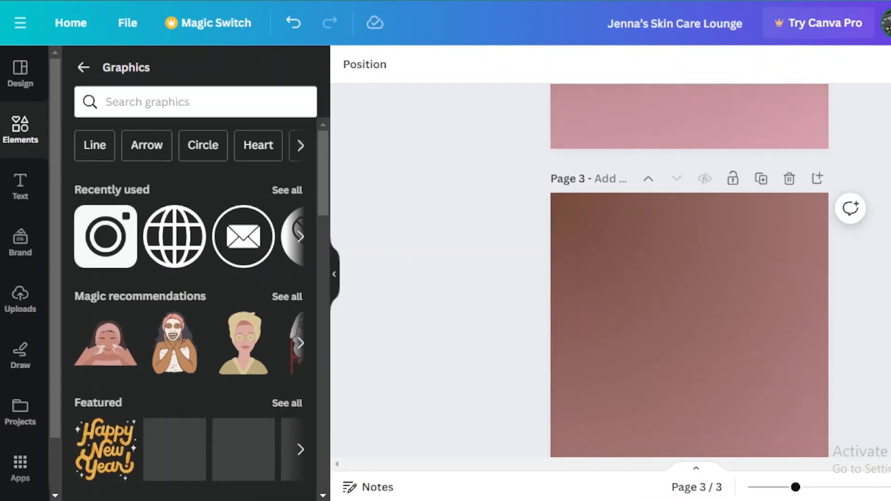
scroll(690, 269, "up", 5)
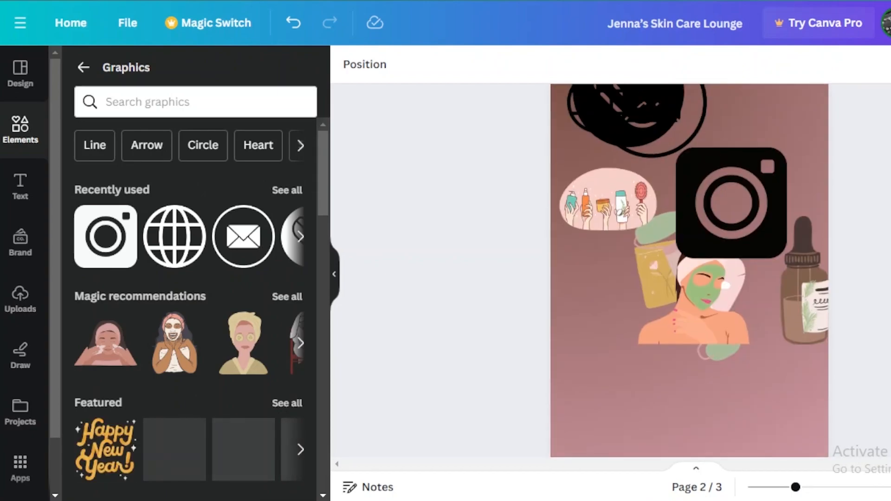
scroll(690, 269, "down", 1)
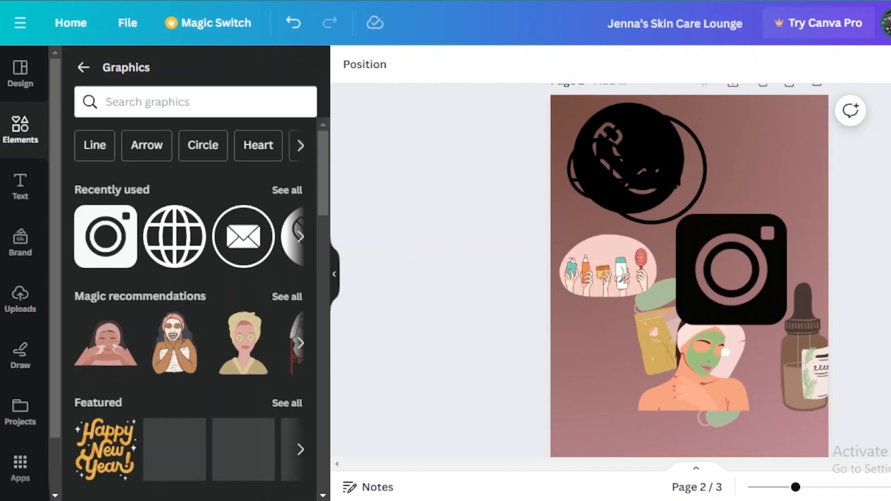
scroll(445, 148, "up", 6)
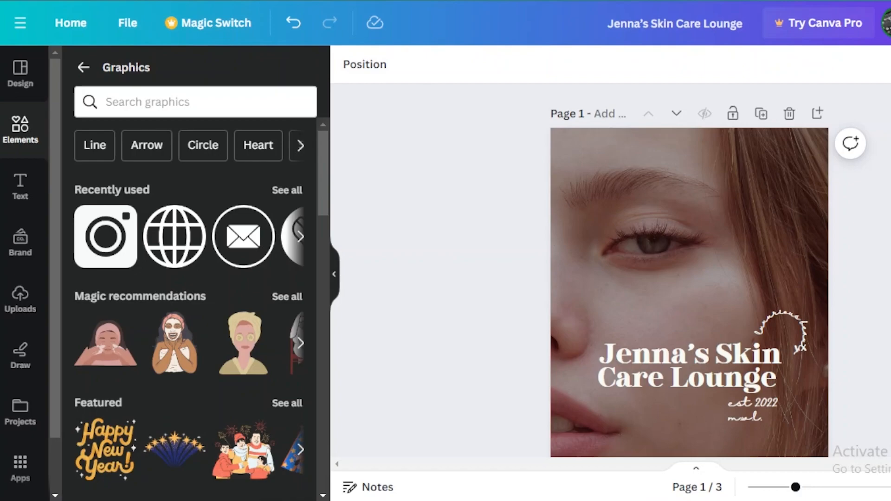
scroll(829, 334, "down", 1)
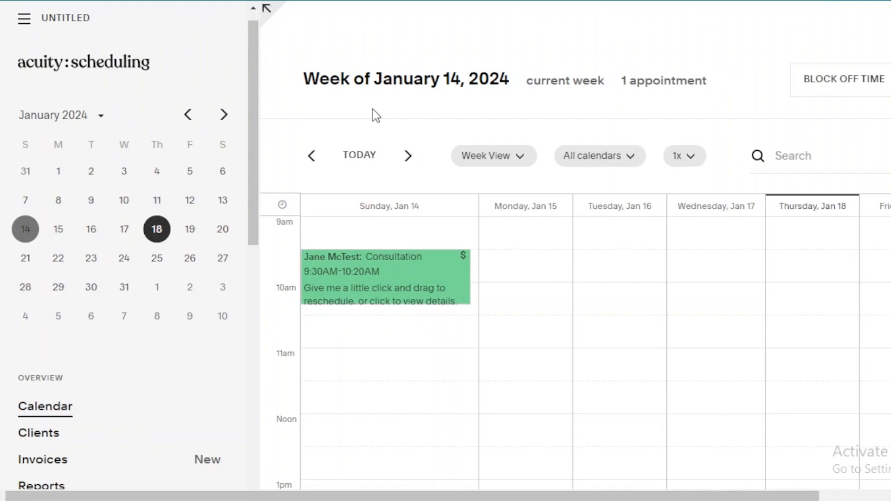
Switch to Acuity Scheduling, open the client scheduling page's appearance settings, and view the logo file chooser without selecting a file
left_click_drag(259, 169, 261, 359)
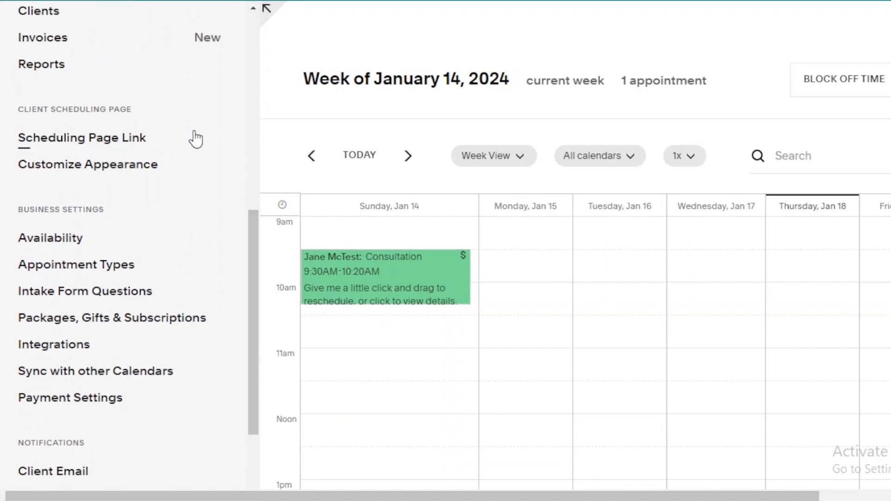
left_click(148, 168)
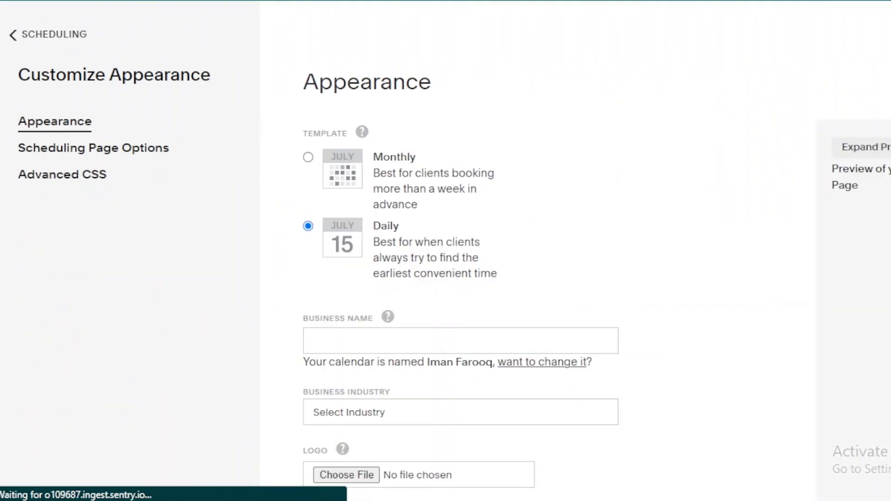
scroll(565, 175, "down", 1)
scroll(460, 251, "down", 3)
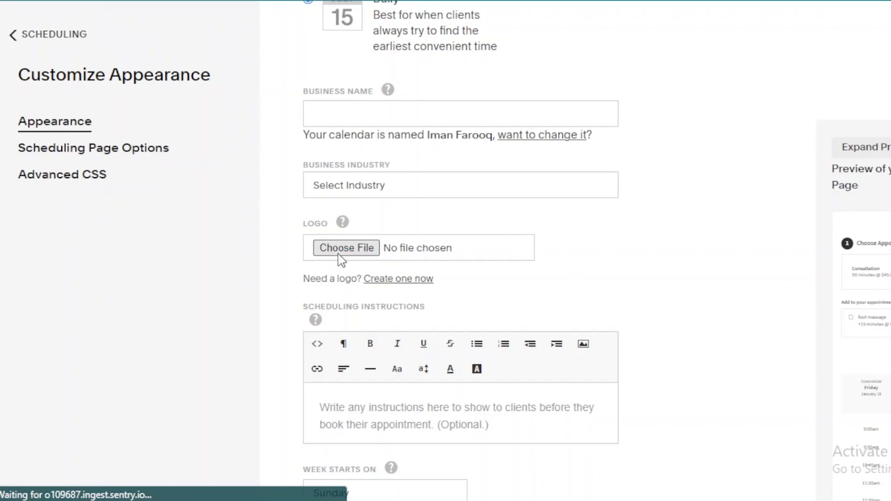
left_click(339, 250)
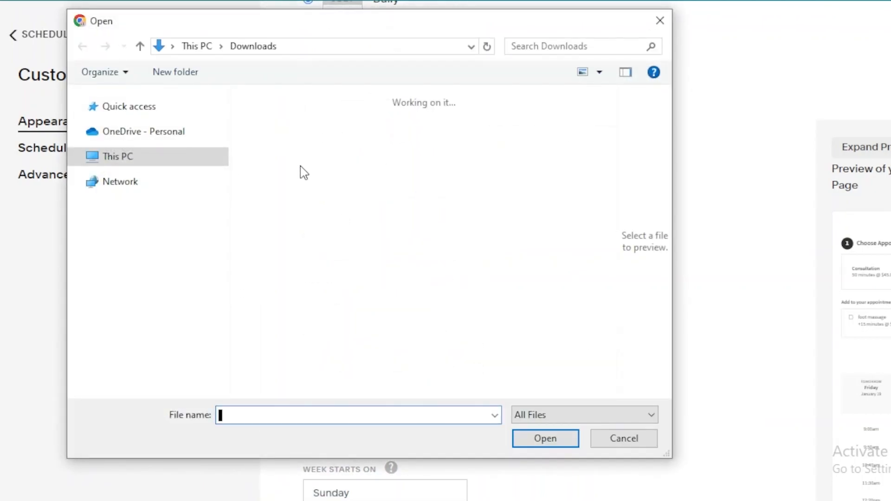
left_click(660, 22)
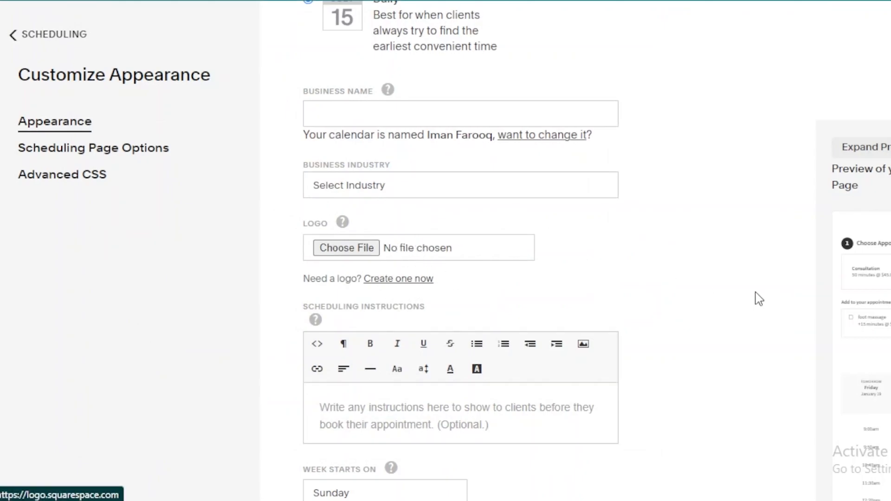
Review the Appearance form's template, business name, industry, logo and scheduling instructions settings
scroll(461, 251, "up", 5)
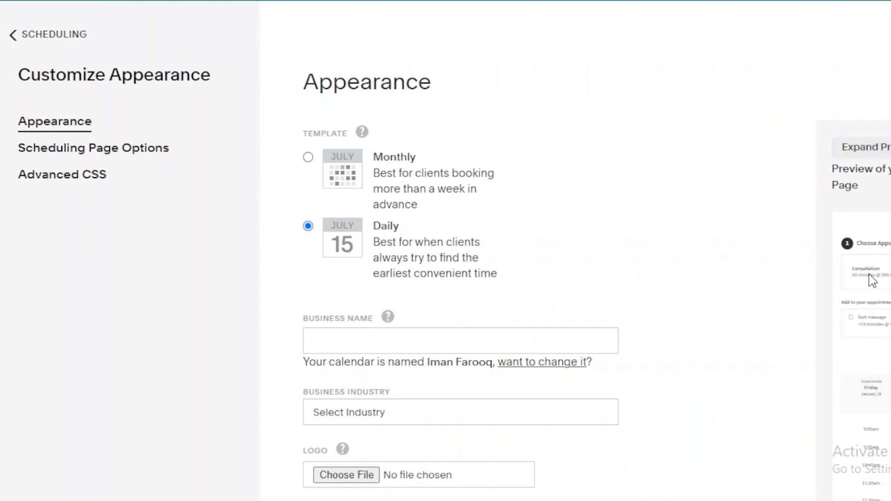
scroll(461, 270, "down", 3)
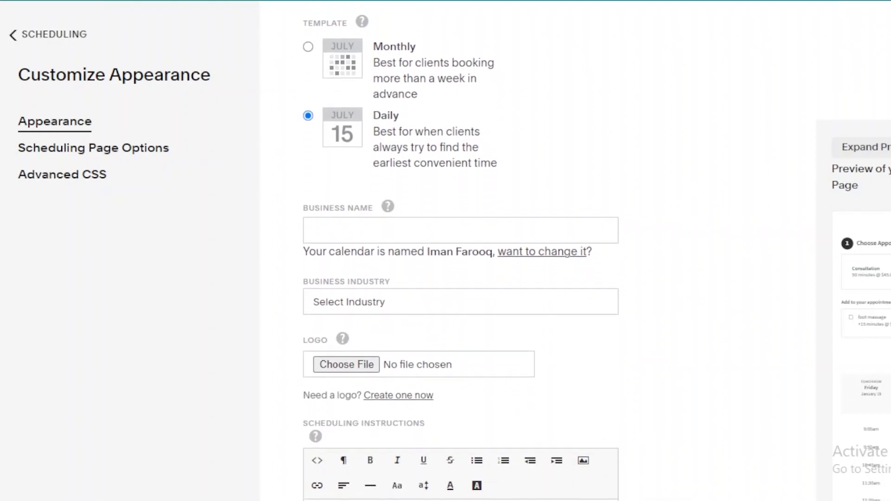
scroll(461, 269, "down", 2)
scroll(462, 270, "down", 2)
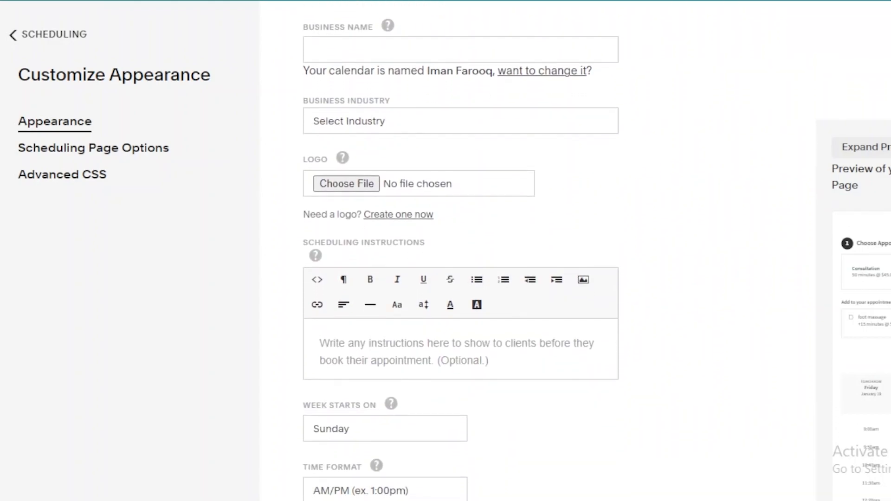
scroll(461, 269, "up", 6)
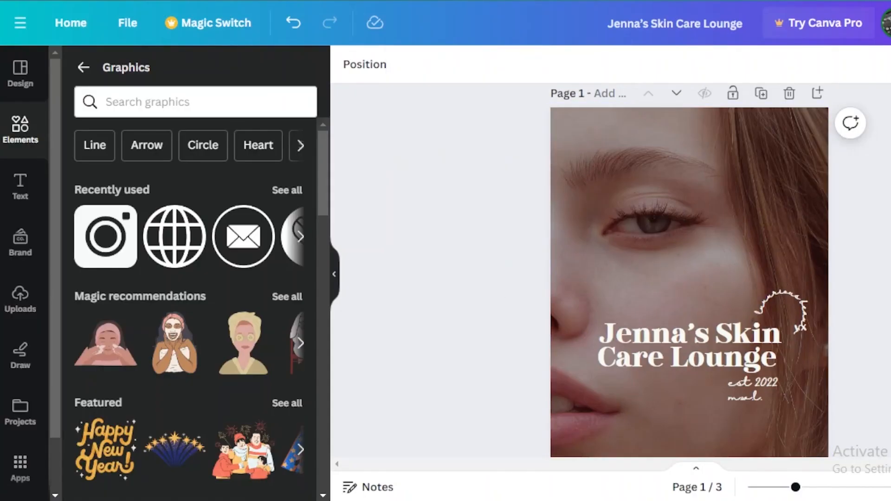
Switch back to Canva and look over all three pages: the logo page, the graphics page and the gradient page
scroll(689, 271, "down", 5)
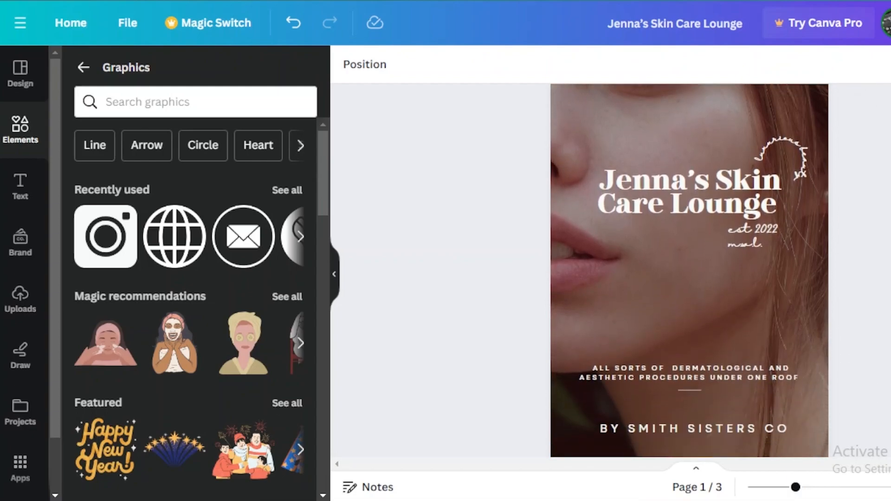
scroll(689, 271, "down", 5)
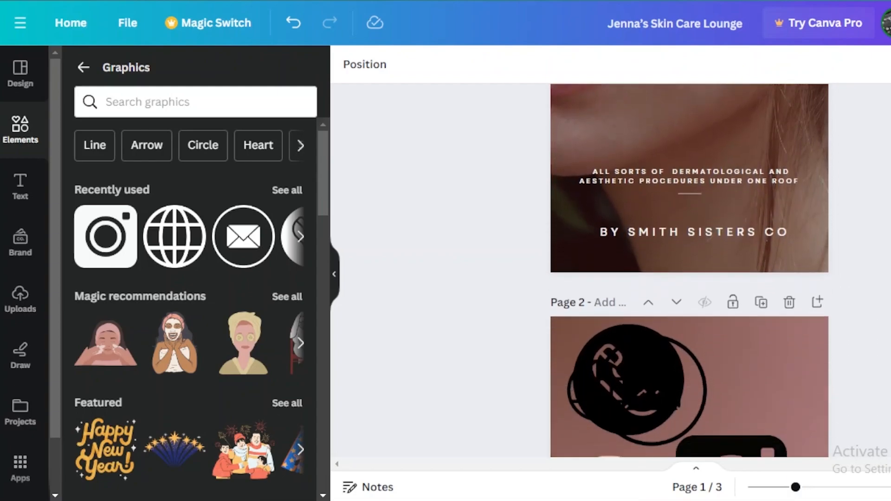
scroll(689, 271, "down", 3)
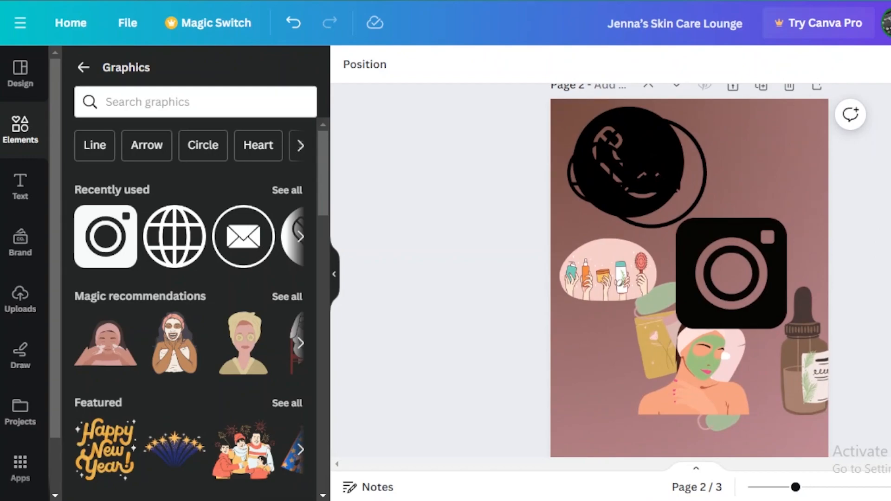
scroll(689, 271, "down", 3)
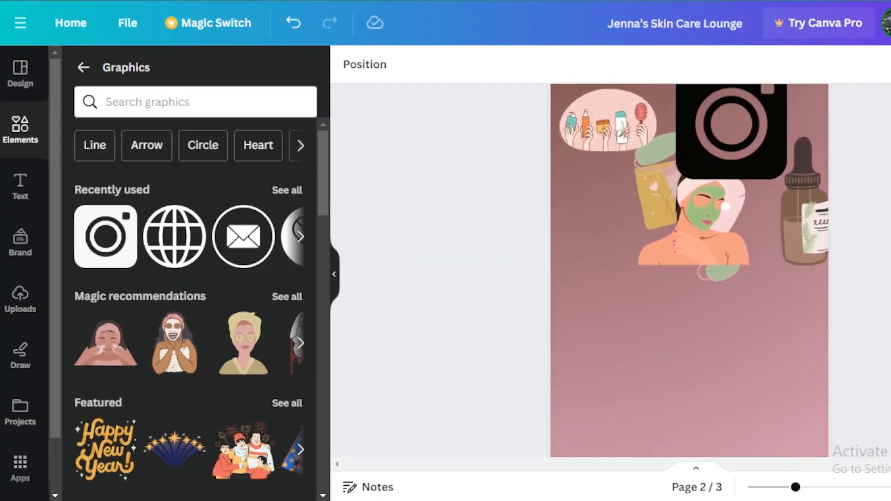
scroll(690, 271, "down", 10)
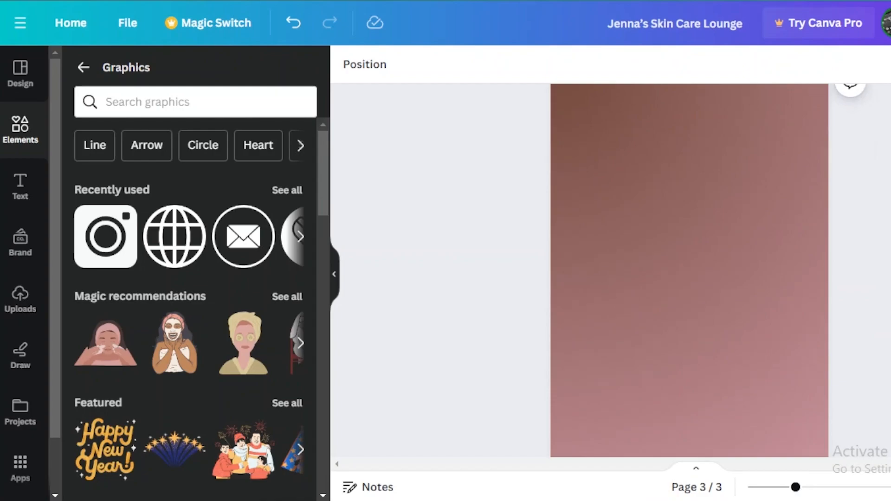
scroll(690, 271, "up", 3)
scroll(690, 270, "up", 10)
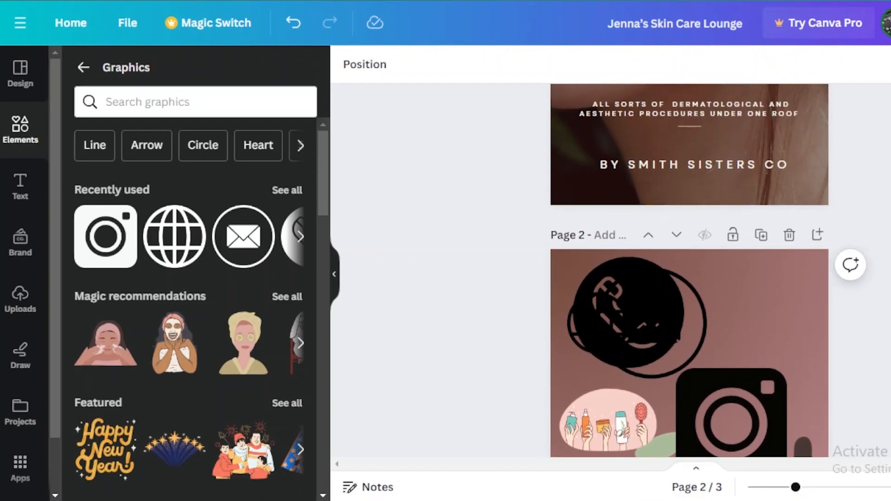
scroll(690, 270, "up", 8)
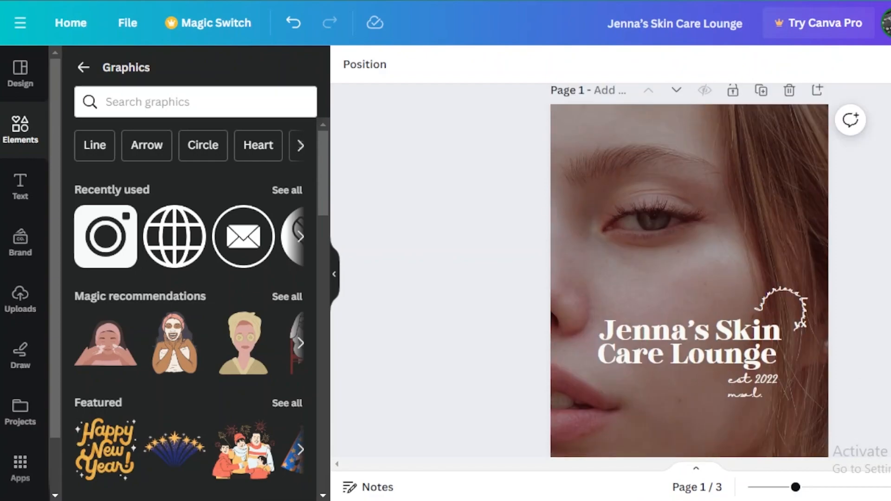
scroll(689, 271, "up", 1)
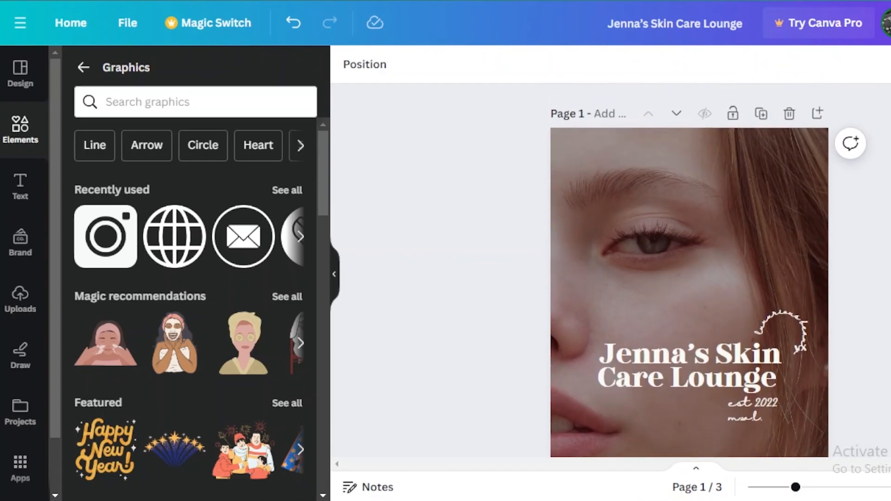
scroll(689, 270, "down", 7)
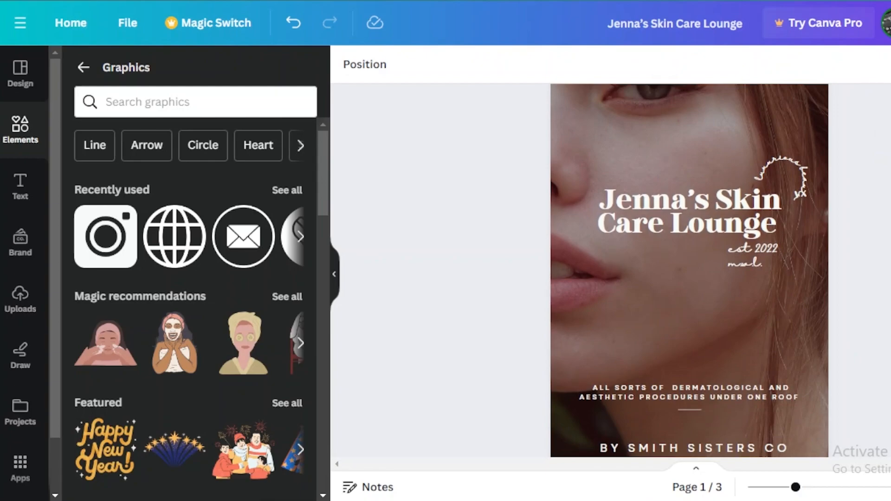
scroll(689, 271, "down", 10)
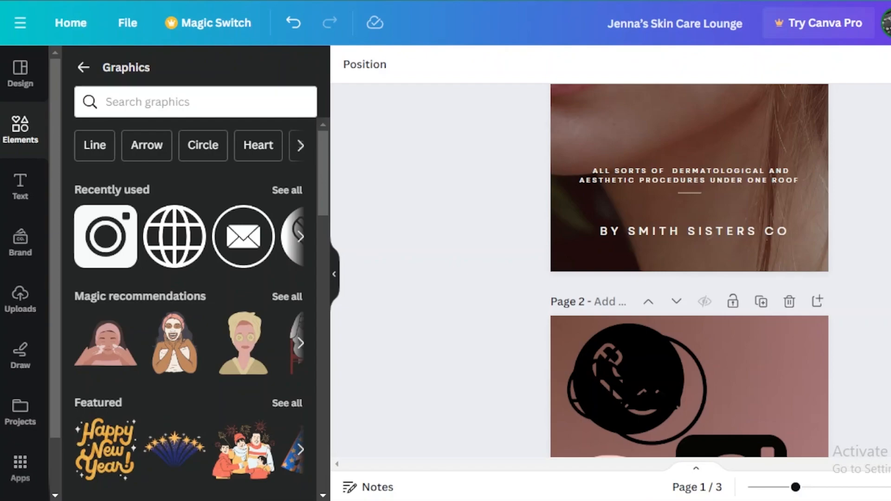
scroll(690, 270, "down", 1)
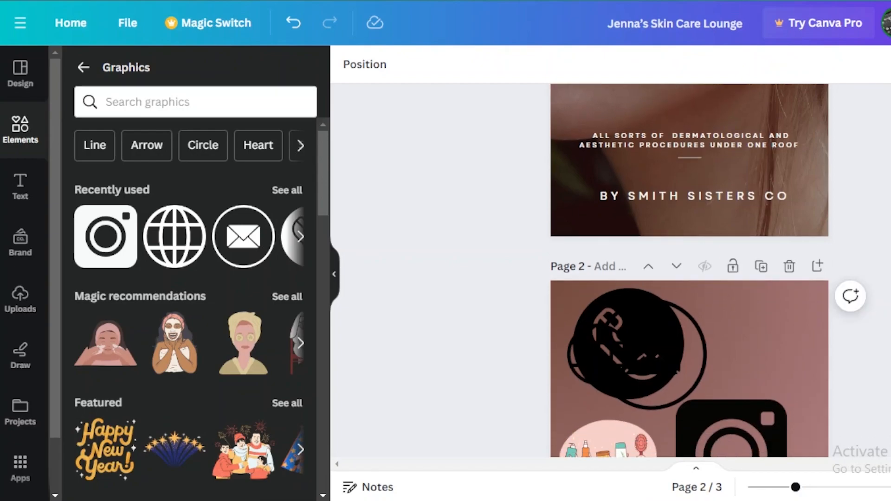
scroll(689, 271, "down", 1)
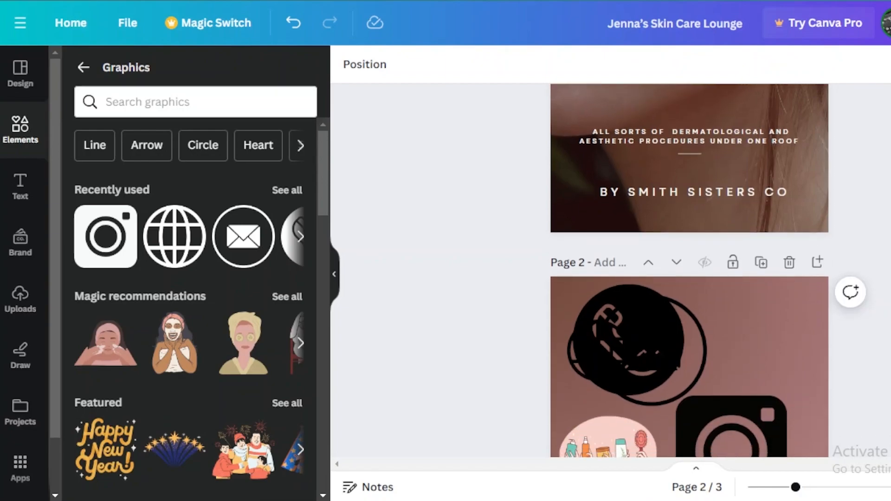
scroll(690, 271, "down", 2)
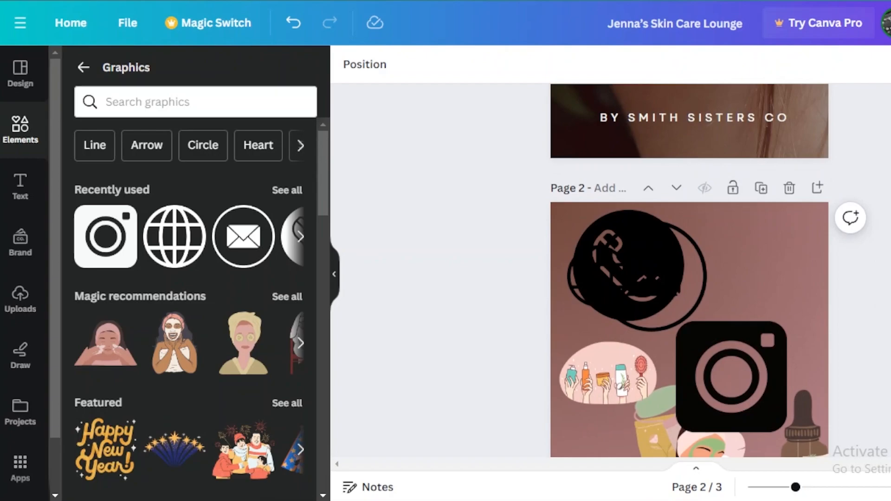